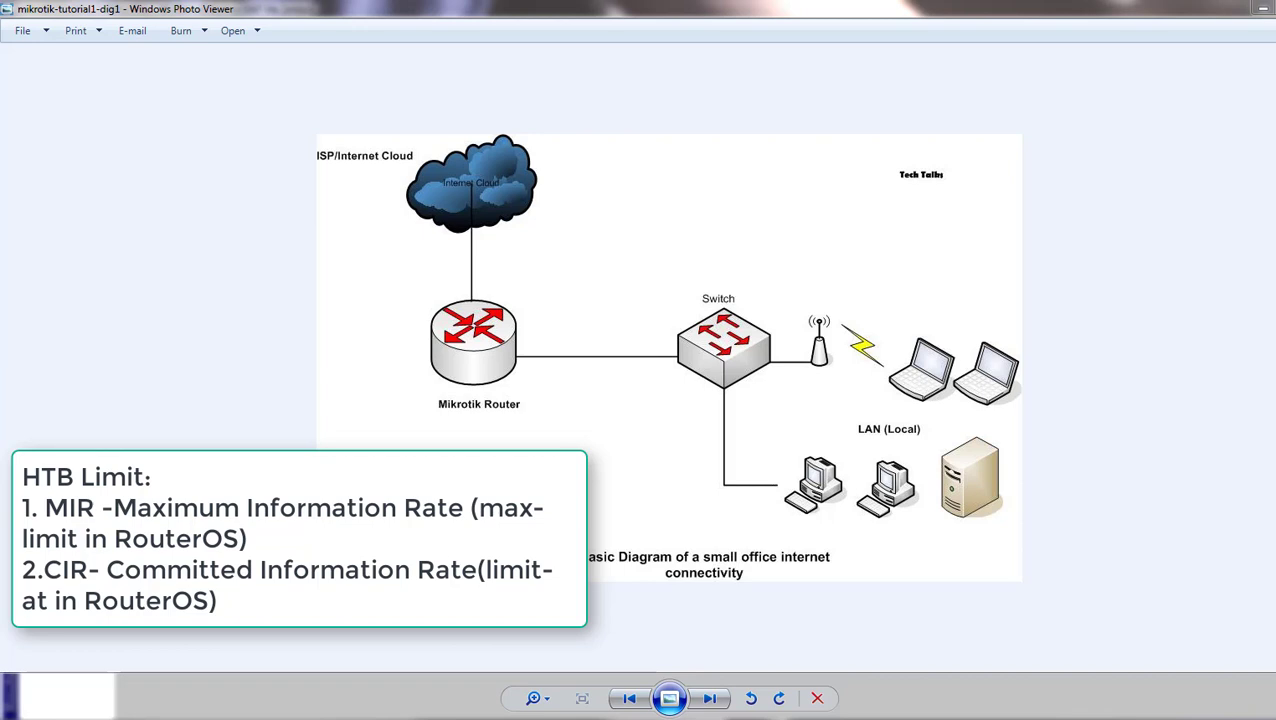
Switch to WinBox and start a new simple queue in the router's queue list.
{"action": "left_click", "coordinate": [230, 670]}
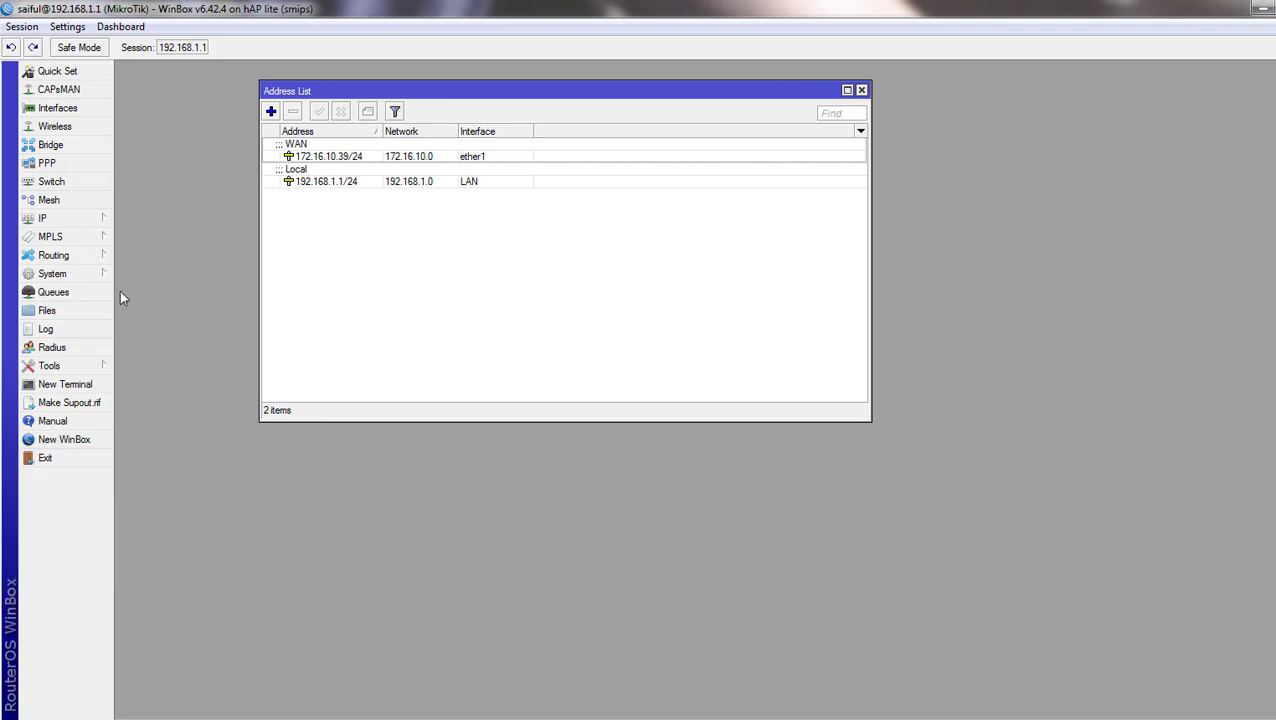
{"action": "left_click", "coordinate": [53, 292]}
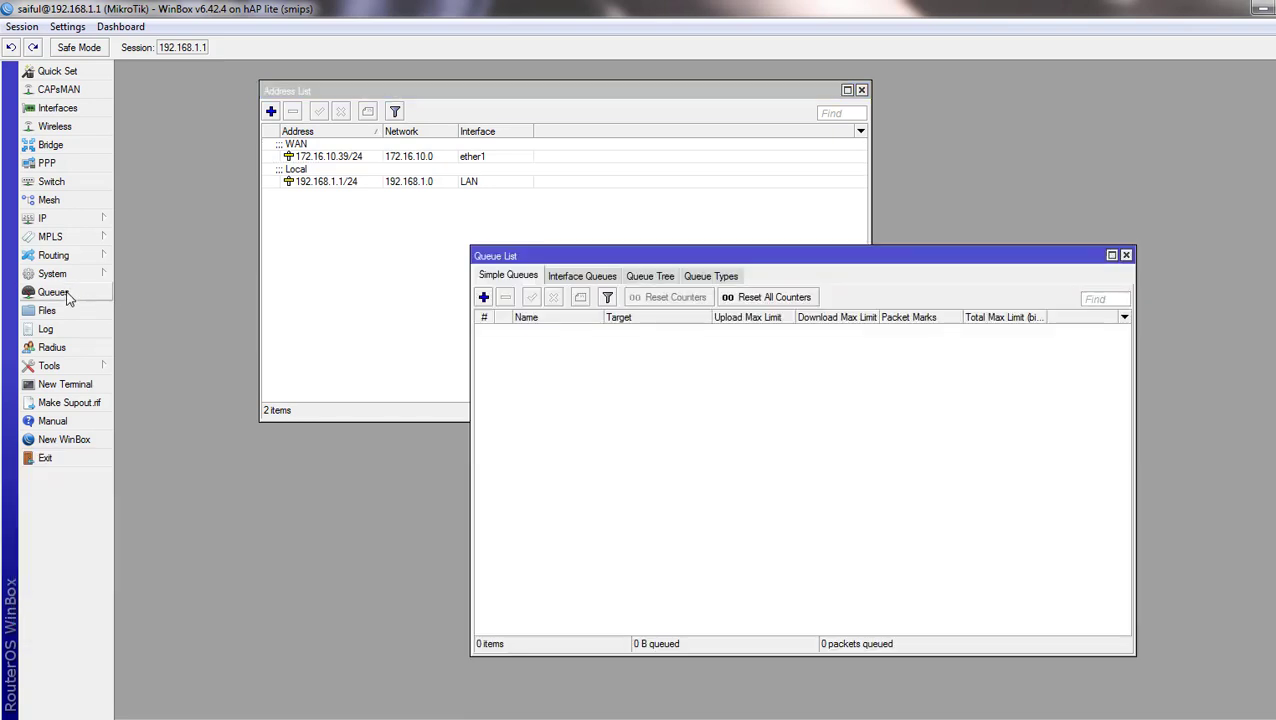
{"action": "left_click_drag", "start_coordinate": [597, 258], "coordinate": [429, 240]}
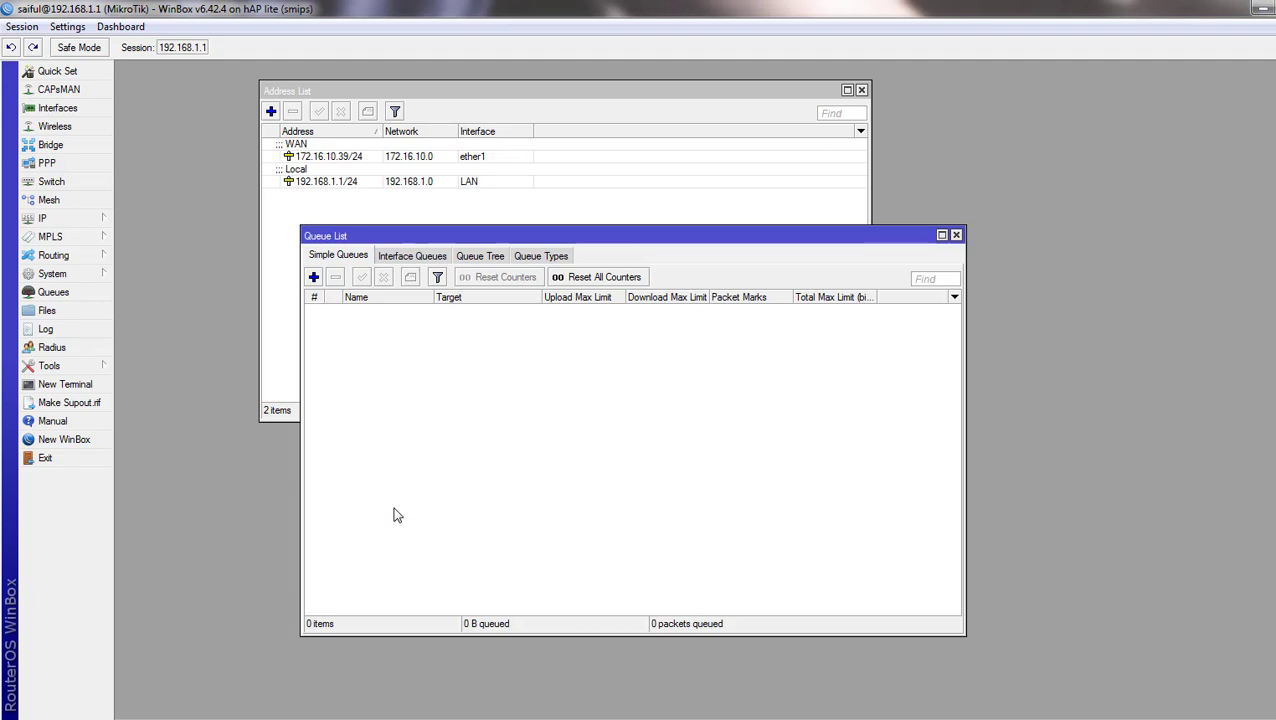
{"action": "left_click", "coordinate": [313, 278]}
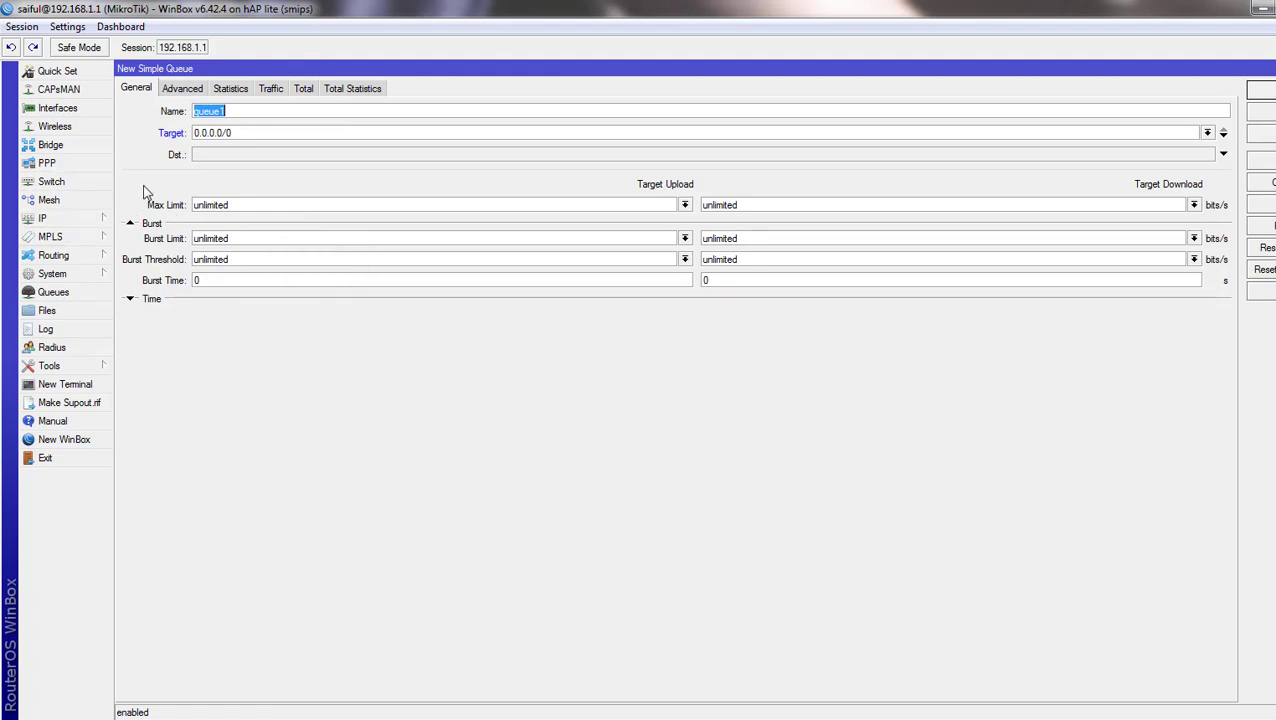
{"action": "left_click", "coordinate": [235, 133]}
{"action": "left_click_drag", "start_coordinate": [233, 133], "coordinate": [190, 138]}
Copy the LAN interface's address 192.168.1.1/24 from the IP address list, leaving the entry unmodified, and close the list.
{"action": "left_click", "coordinate": [70, 220]}
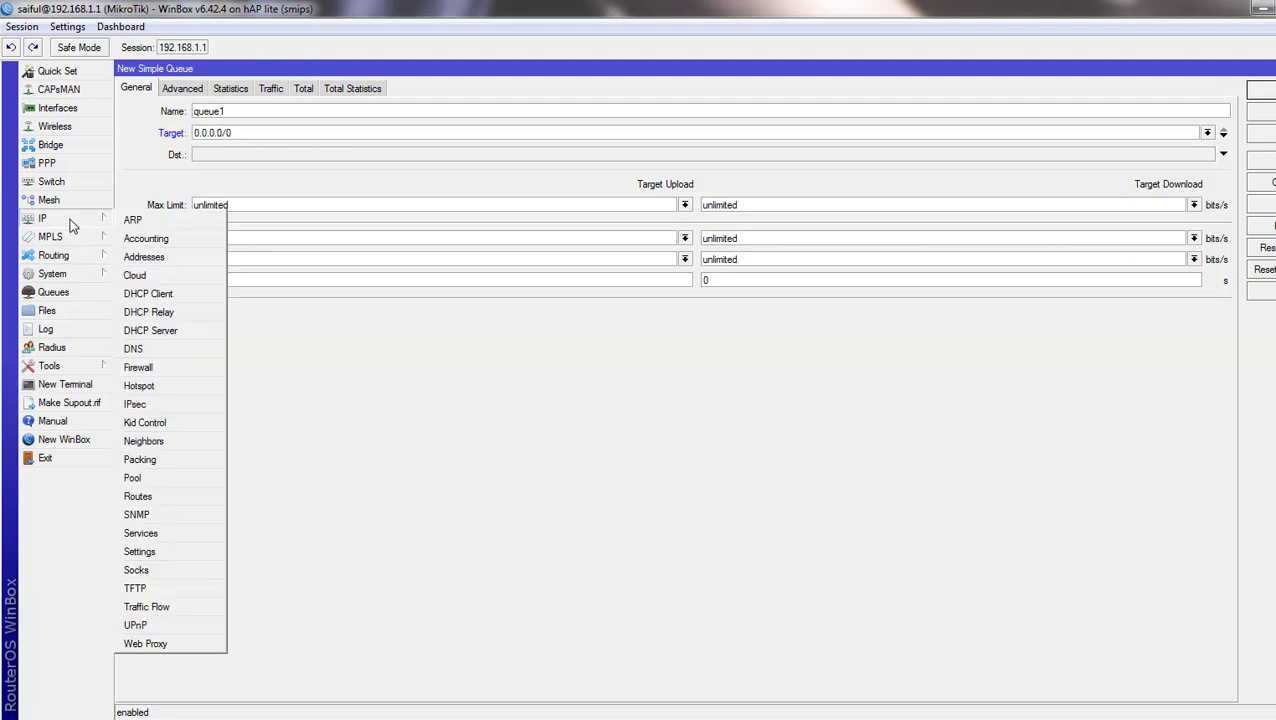
{"action": "left_click", "coordinate": [140, 257]}
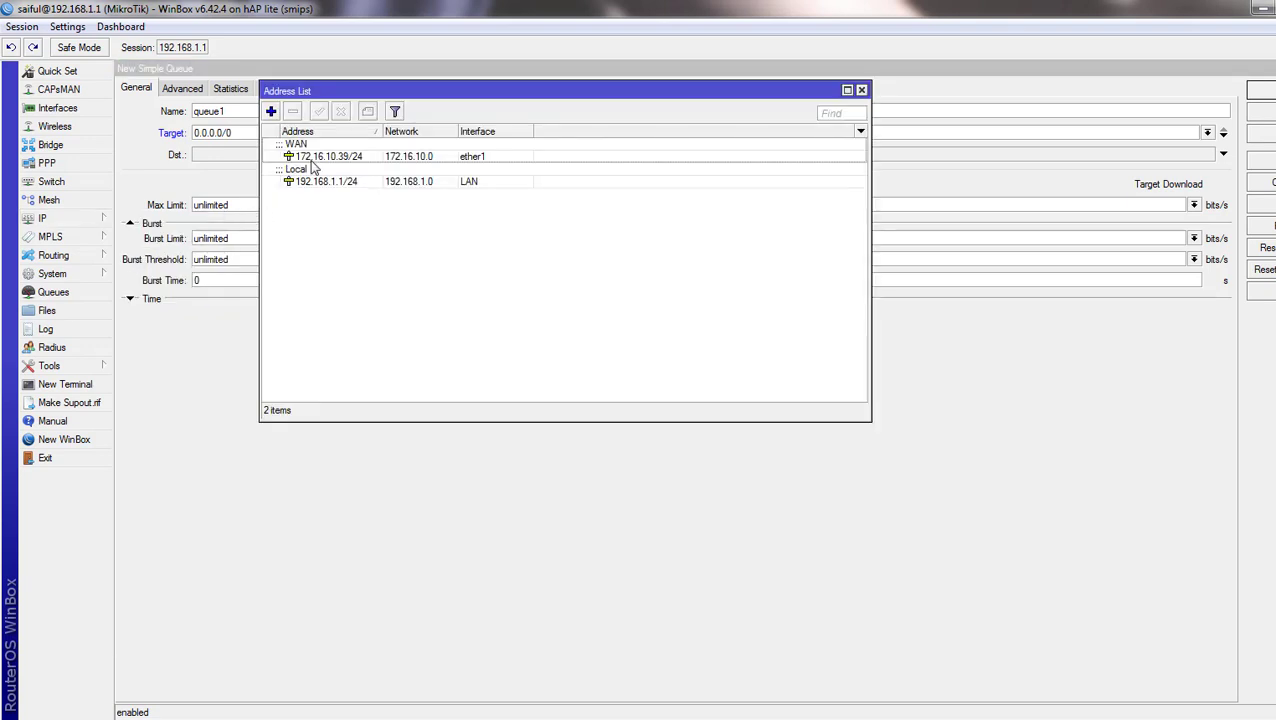
{"action": "left_click", "coordinate": [320, 181]}
{"action": "double_click", "coordinate": [331, 183]}
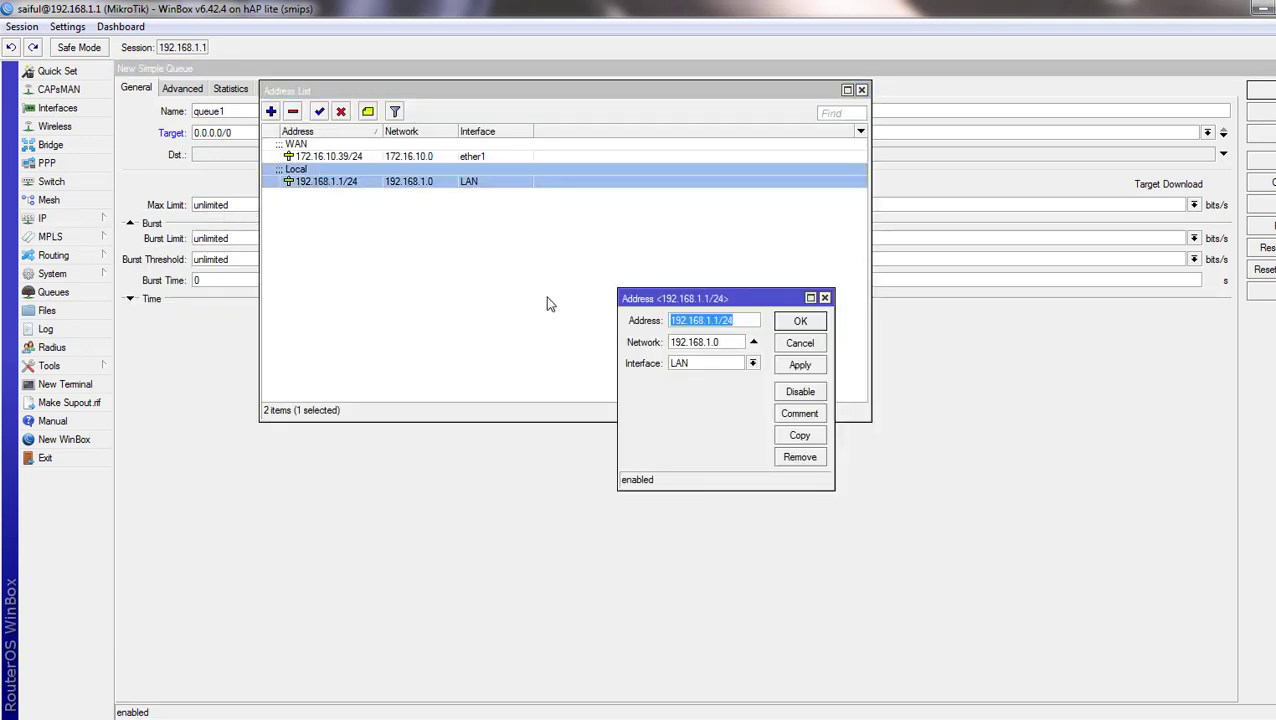
{"action": "left_click_drag", "start_coordinate": [738, 320], "coordinate": [666, 320]}
{"action": "key", "text": "ctrl+c"}
{"action": "left_click", "coordinate": [824, 300]}
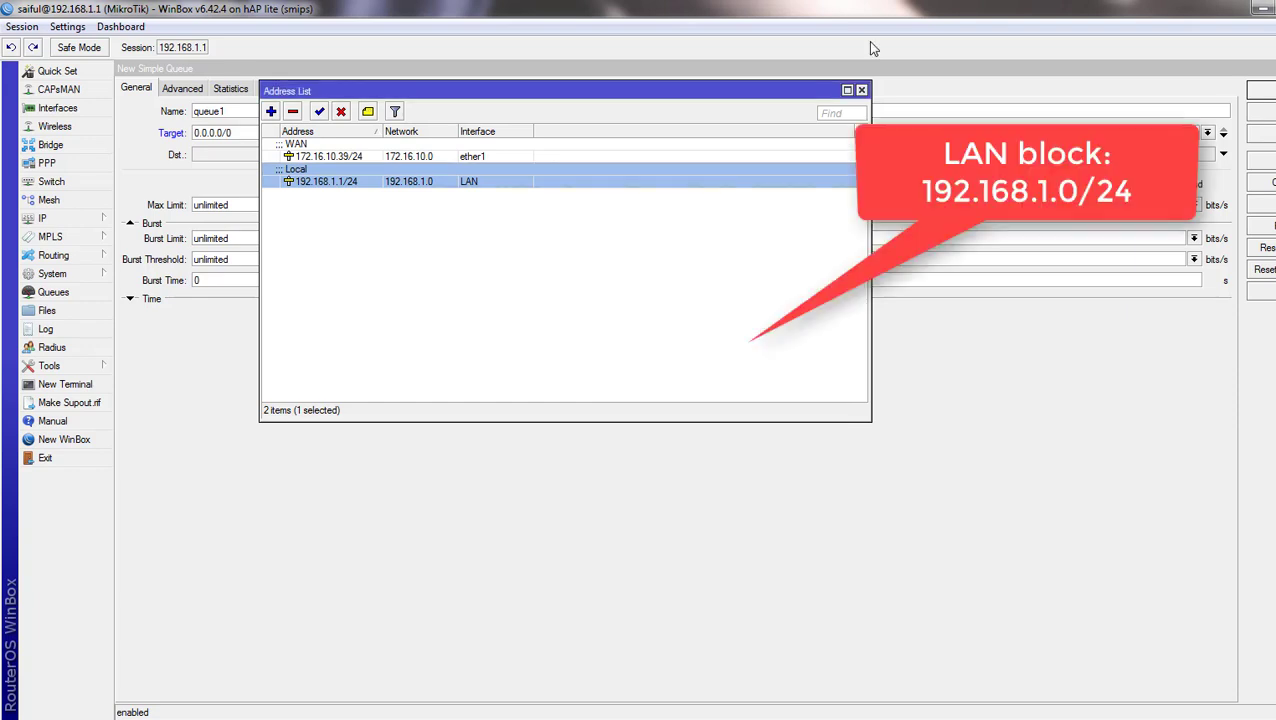
{"action": "left_click", "coordinate": [861, 90]}
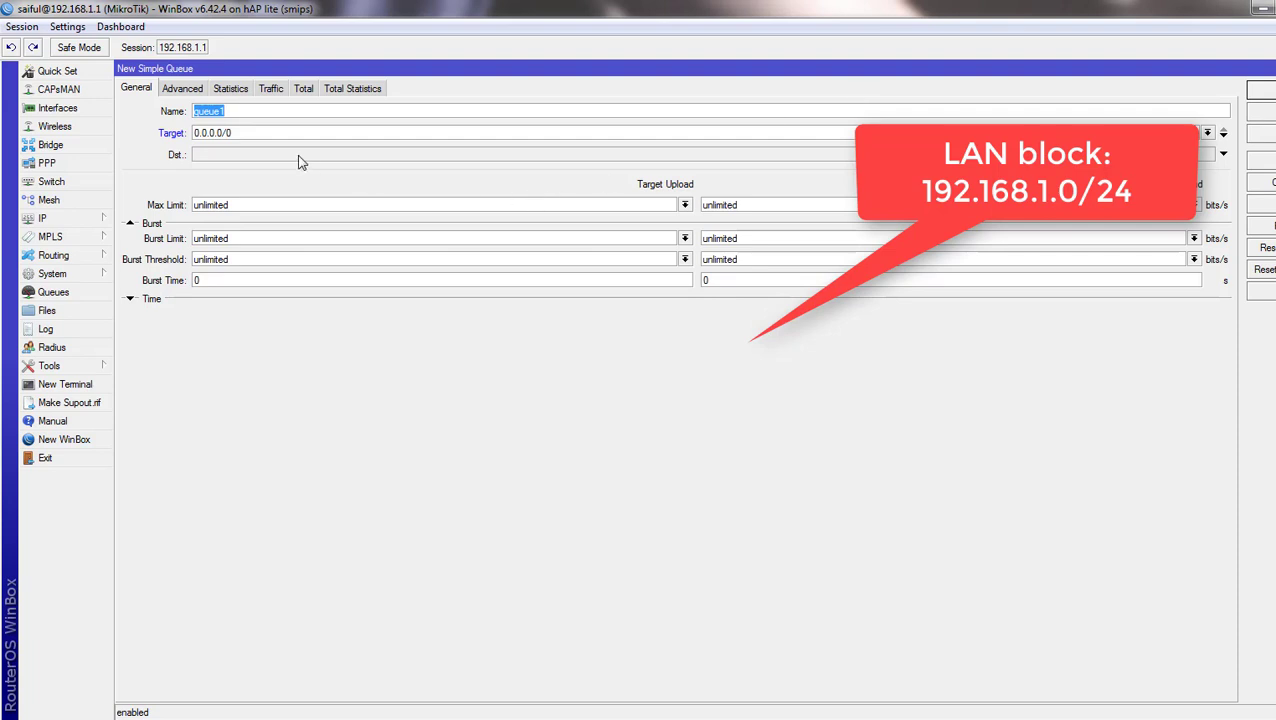
Set the new simple queue's target to 192.168.1.0/24 and name the queue TOTAL.
{"action": "left_click_drag", "start_coordinate": [239, 132], "coordinate": [166, 140]}
{"action": "key", "text": "ctrl+v"}
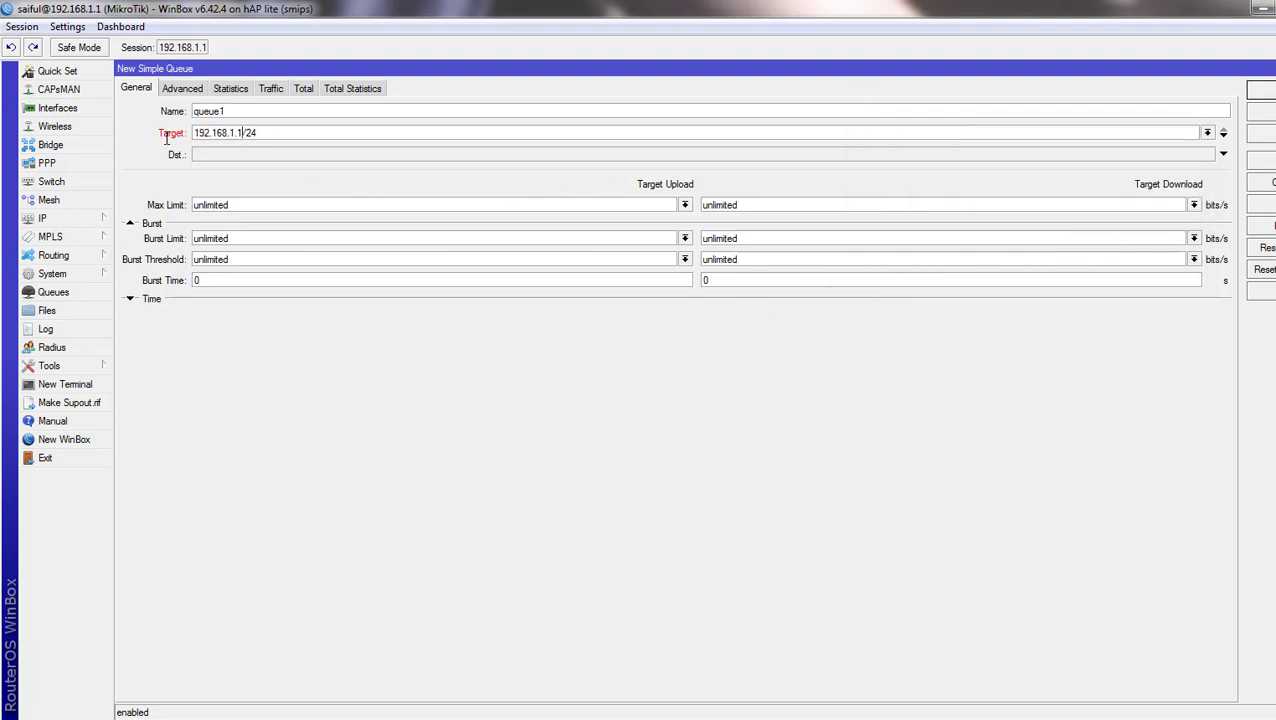
{"action": "key", "text": "BackSpace"}
{"action": "type", "text": "0"}
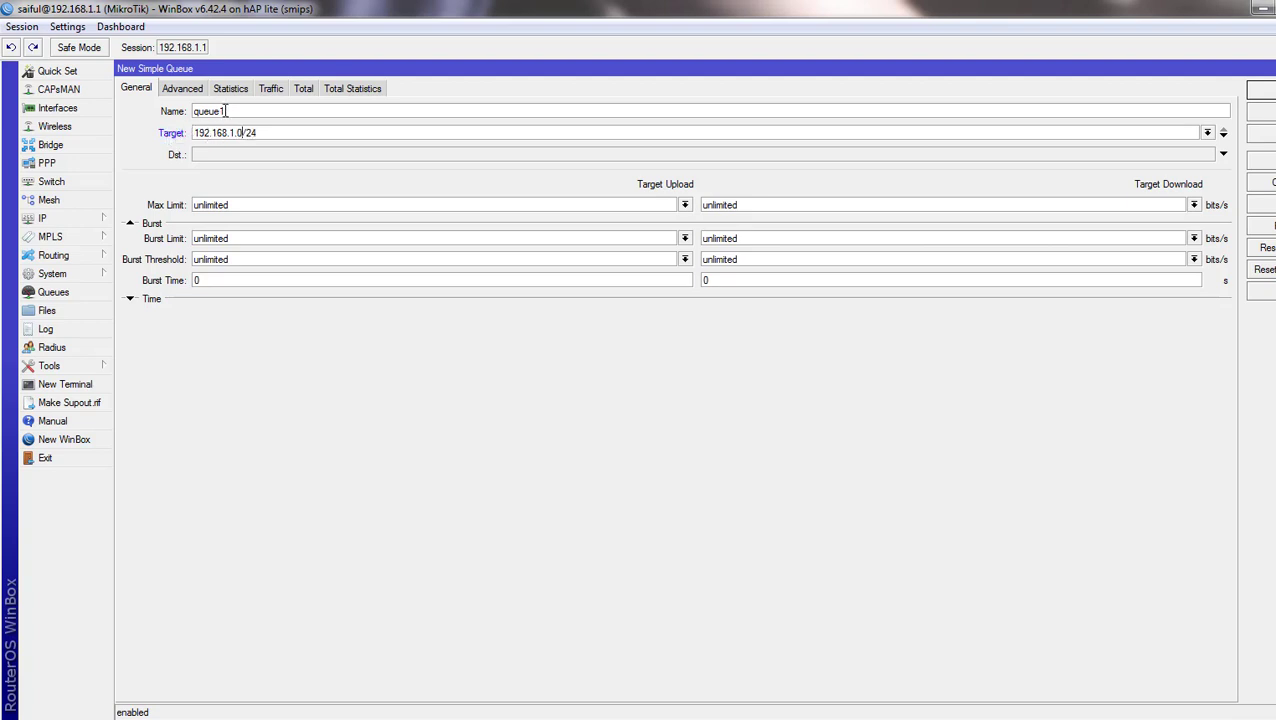
{"action": "left_click_drag", "start_coordinate": [225, 111], "coordinate": [190, 122]}
{"action": "type", "text": "TOTAL"}
Set the TOTAL queue's max limit to 5M for both target upload and target download.
{"action": "left_click", "coordinate": [684, 204]}
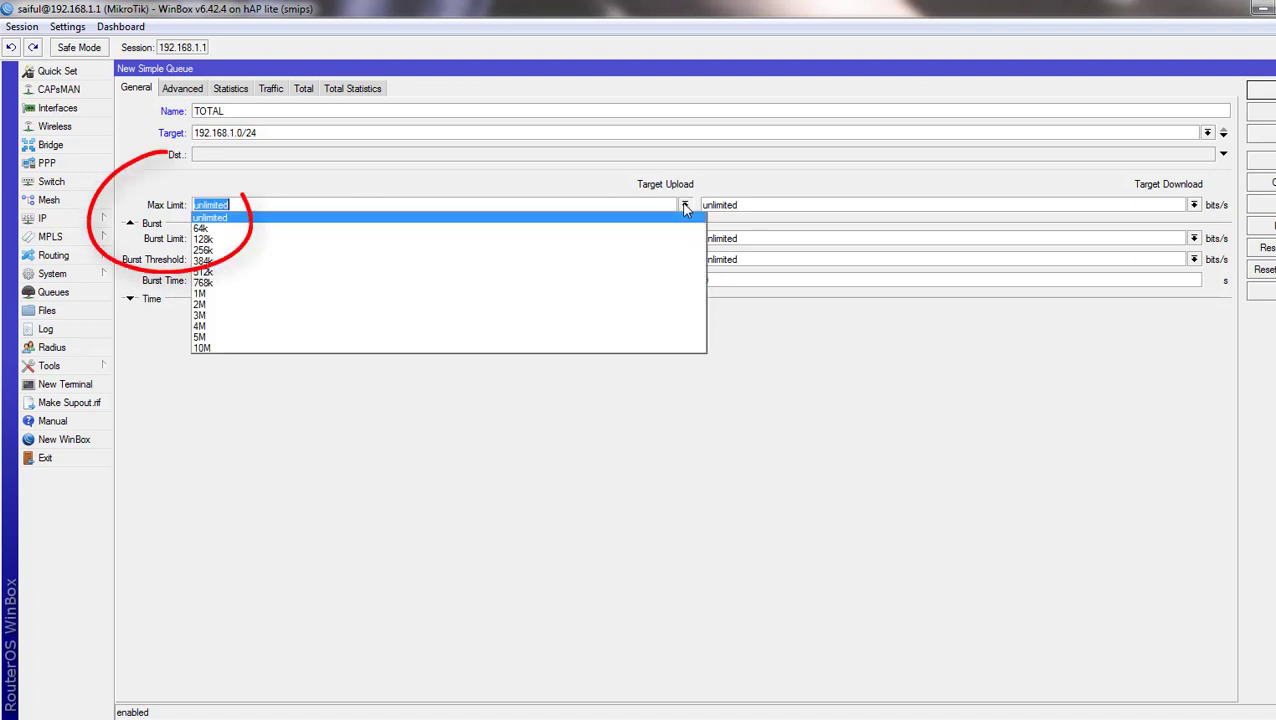
{"action": "left_click", "coordinate": [347, 339]}
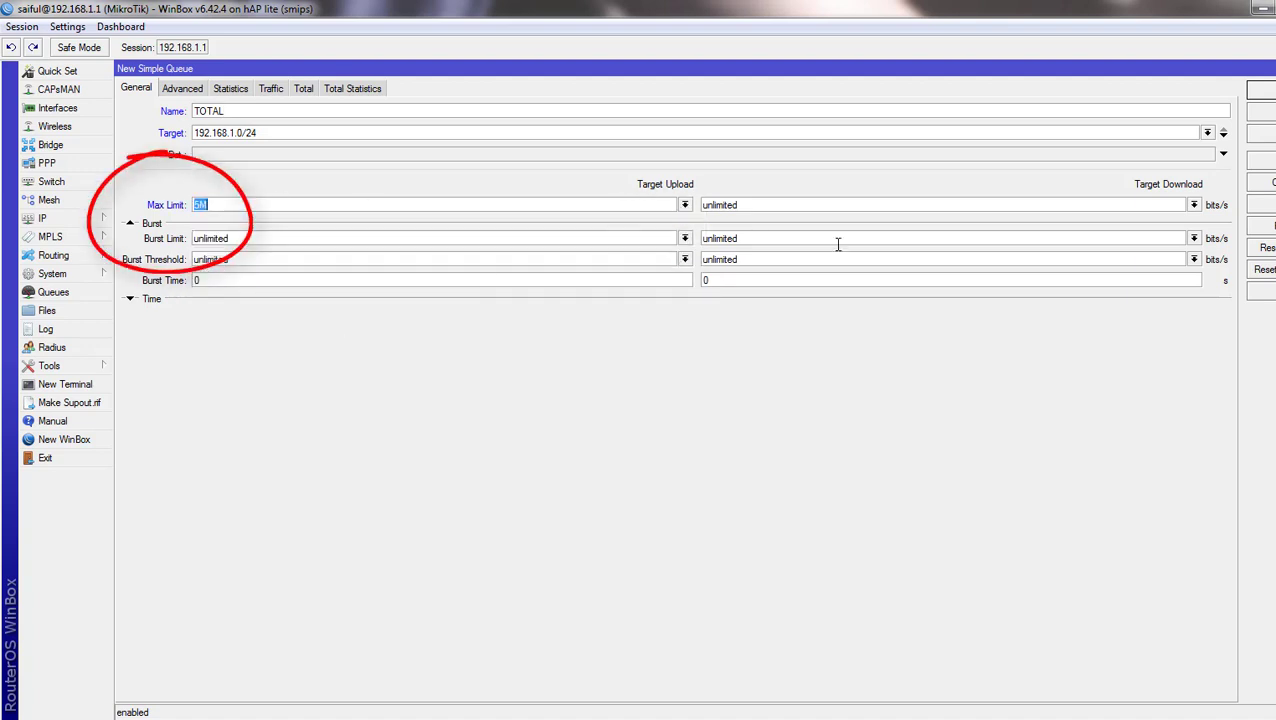
{"action": "left_click", "coordinate": [1194, 205]}
{"action": "left_click", "coordinate": [772, 337]}
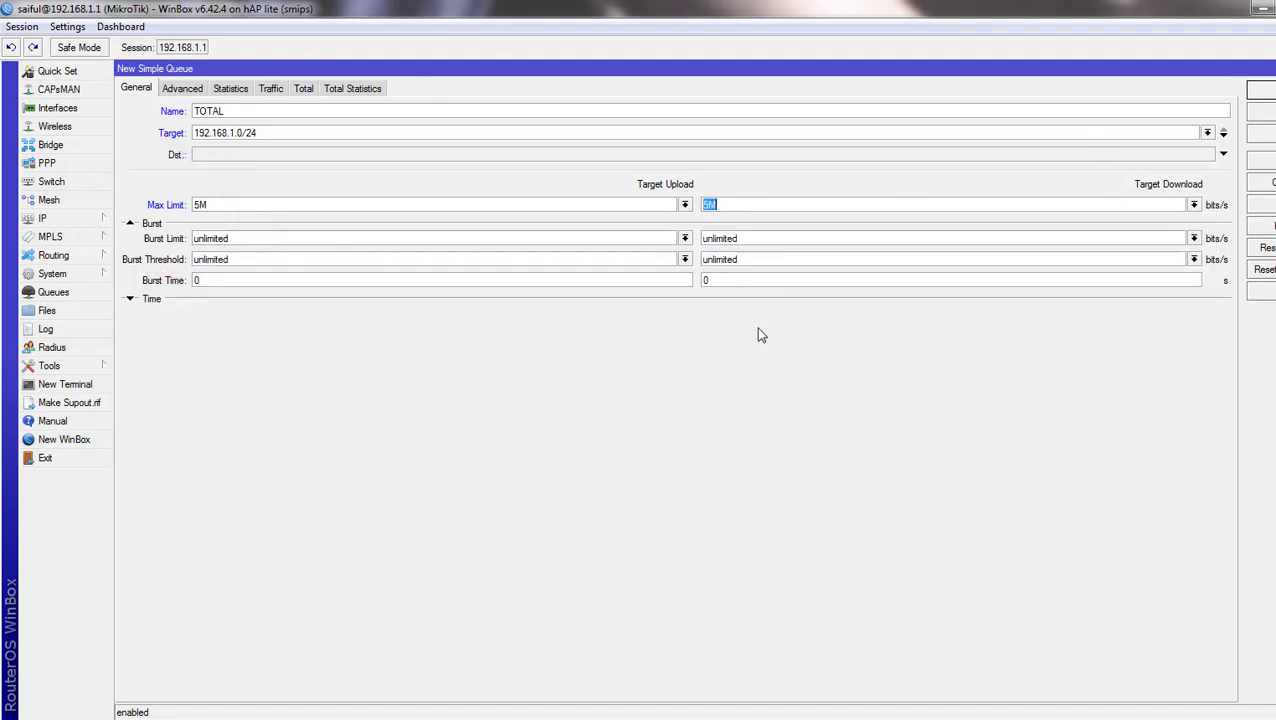
Set the TOTAL queue's Limit At to 5M for both upload and download, and save the queue.
{"action": "left_click", "coordinate": [180, 89]}
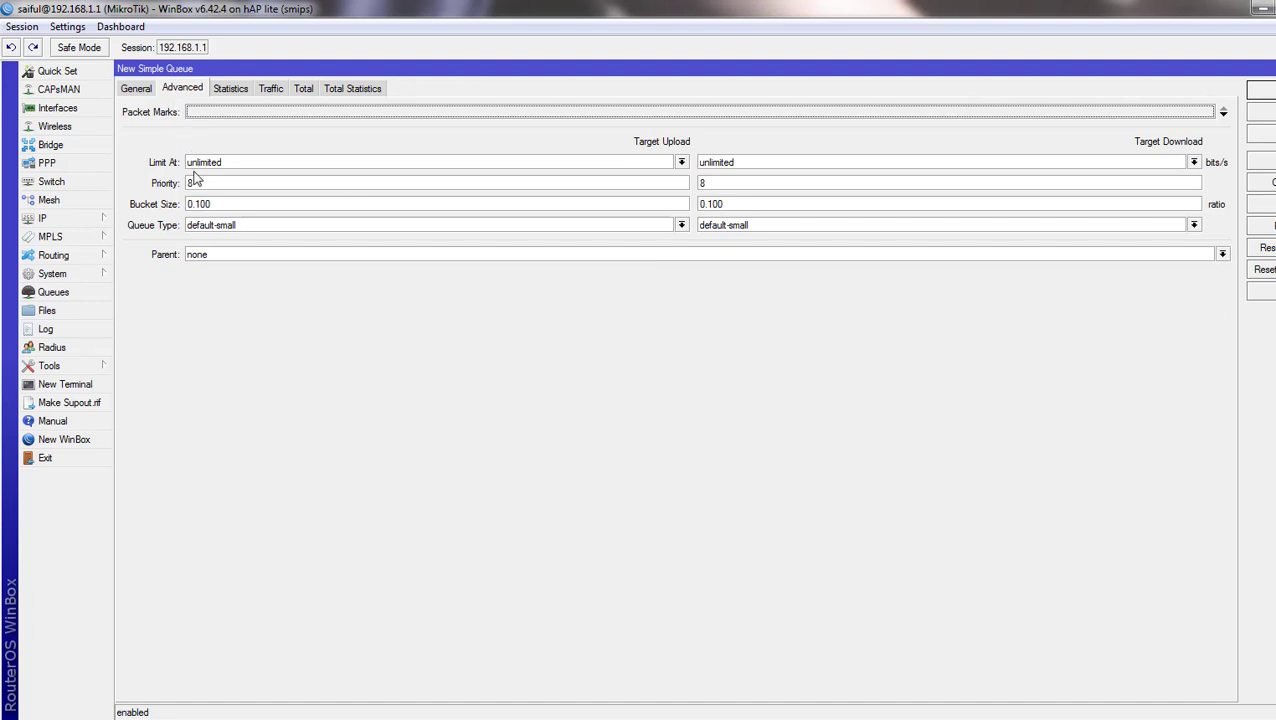
{"action": "left_click", "coordinate": [681, 162]}
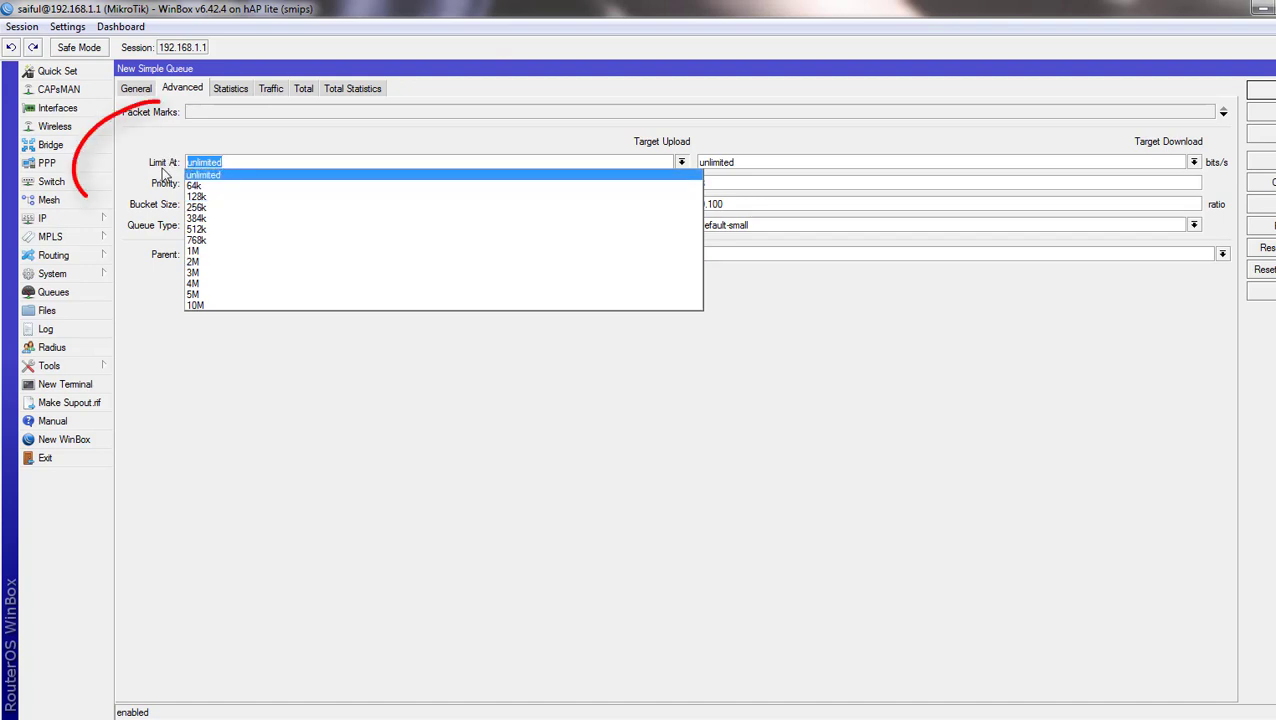
{"action": "left_click", "coordinate": [196, 294]}
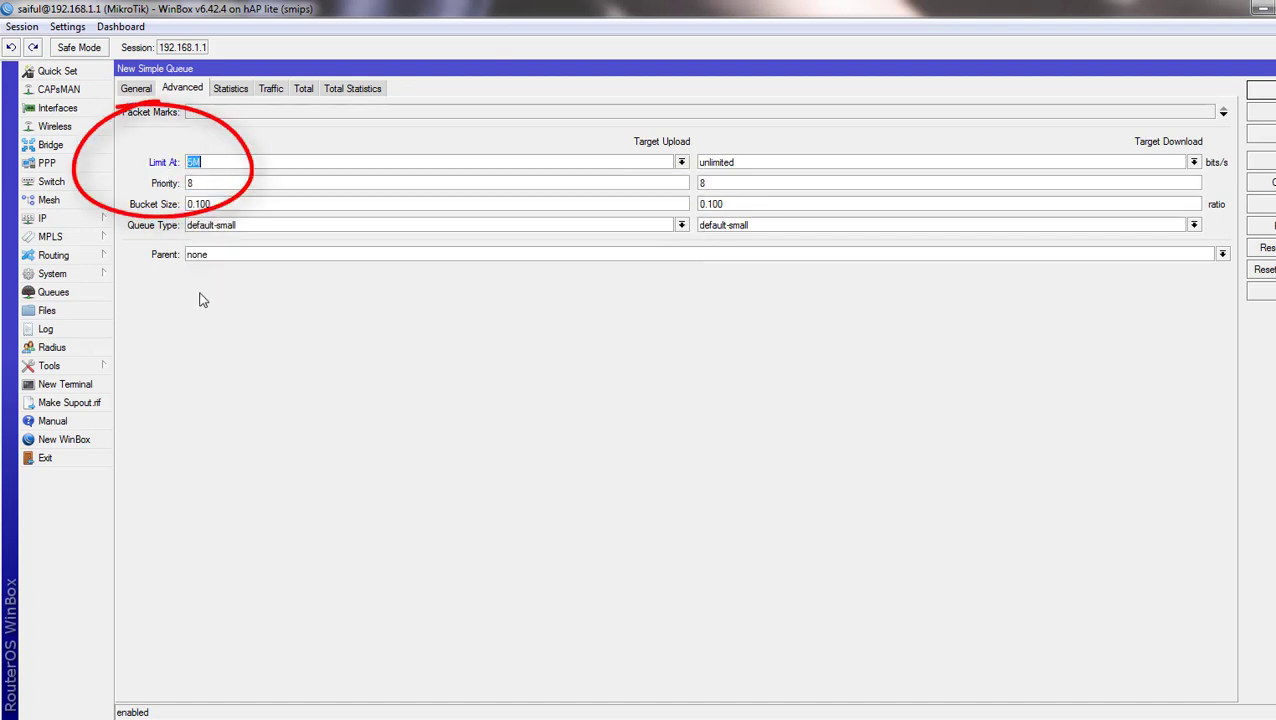
{"action": "left_click", "coordinate": [1195, 164]}
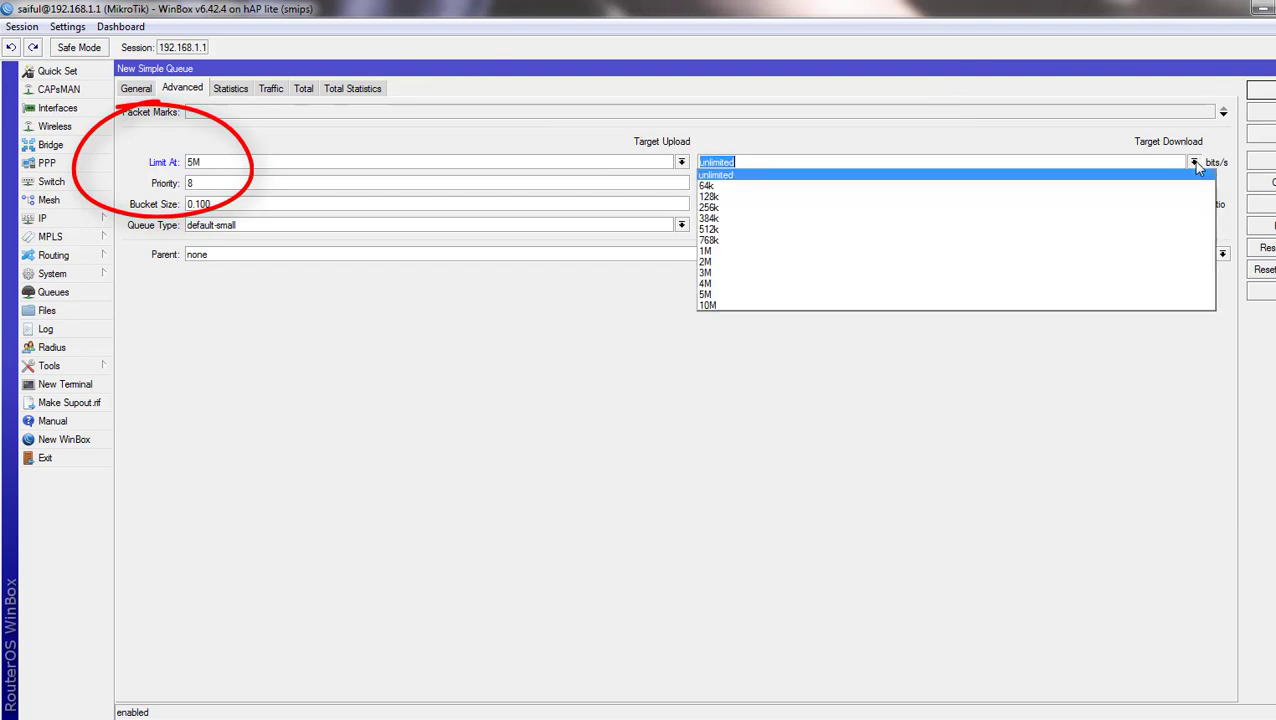
{"action": "left_click", "coordinate": [810, 296]}
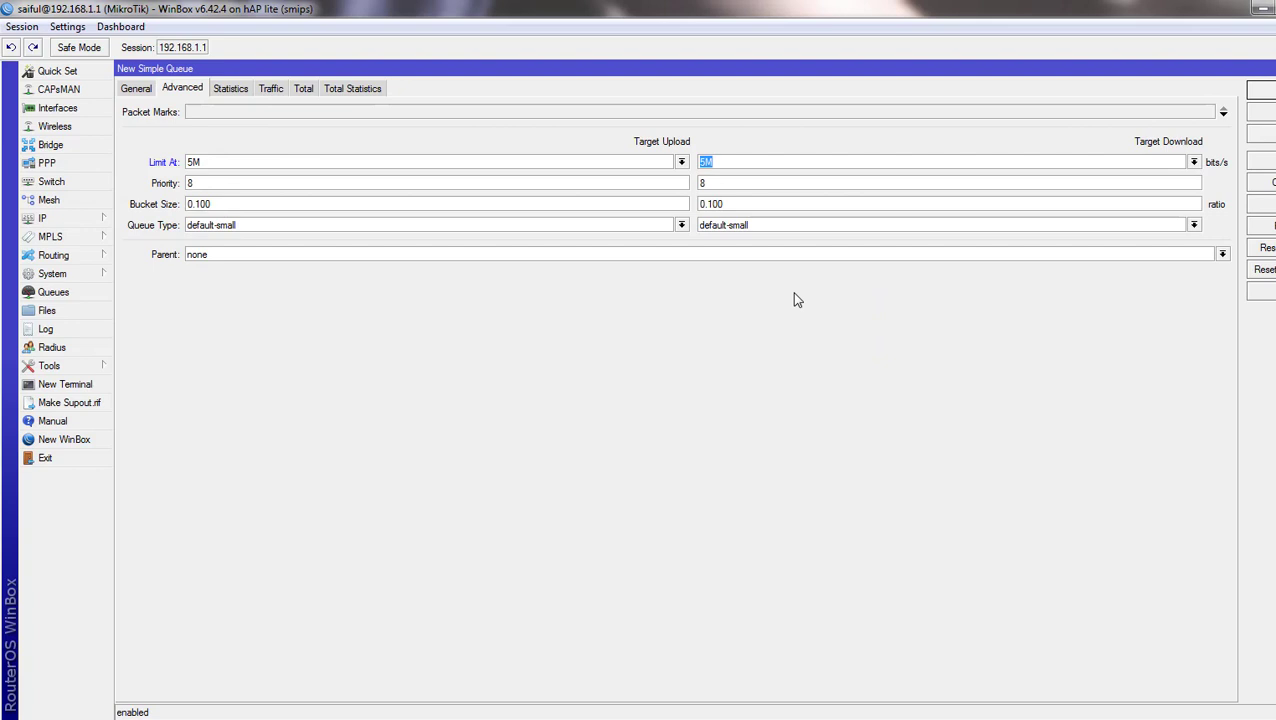
{"action": "left_click", "coordinate": [142, 90]}
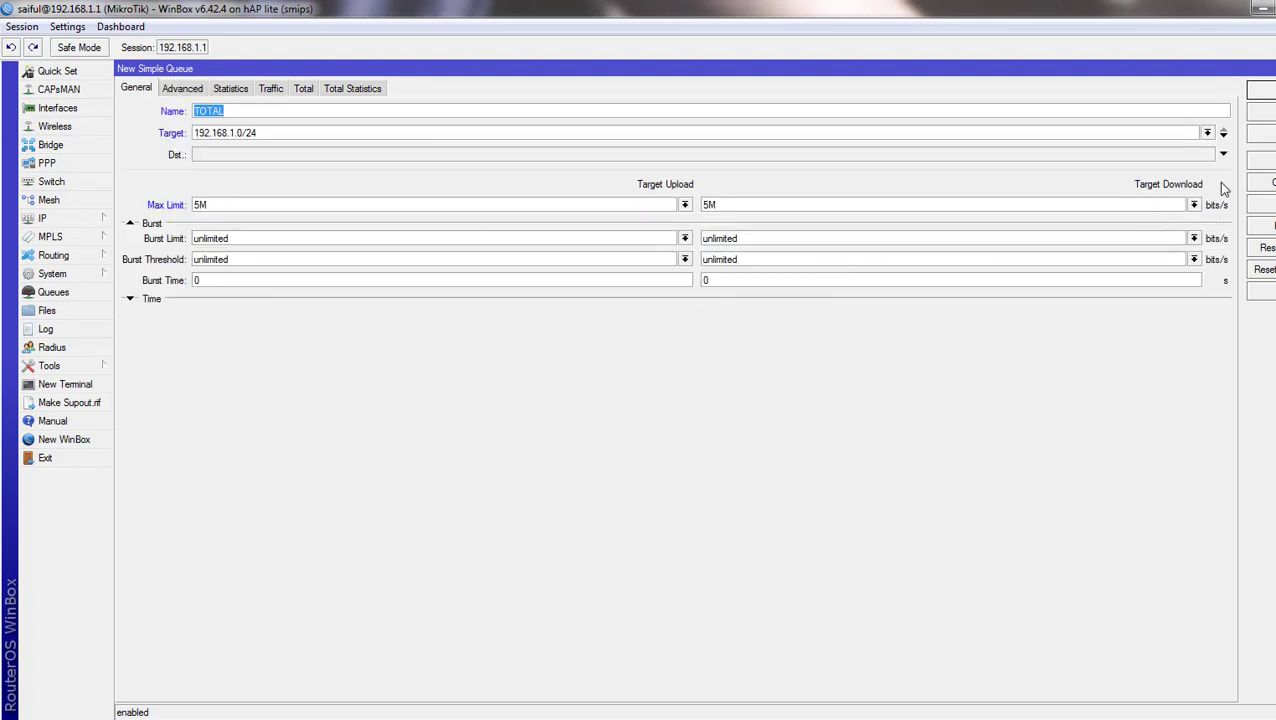
{"action": "left_click", "coordinate": [1260, 133]}
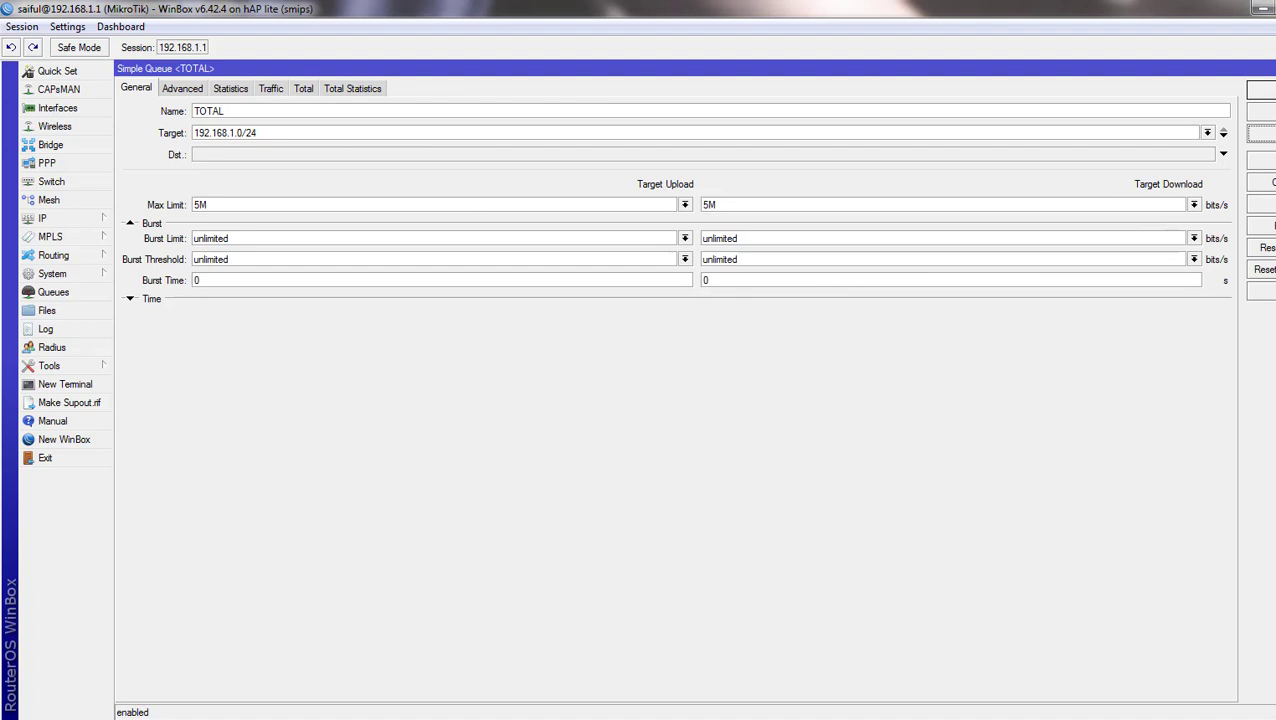
{"action": "left_click", "coordinate": [1260, 90]}
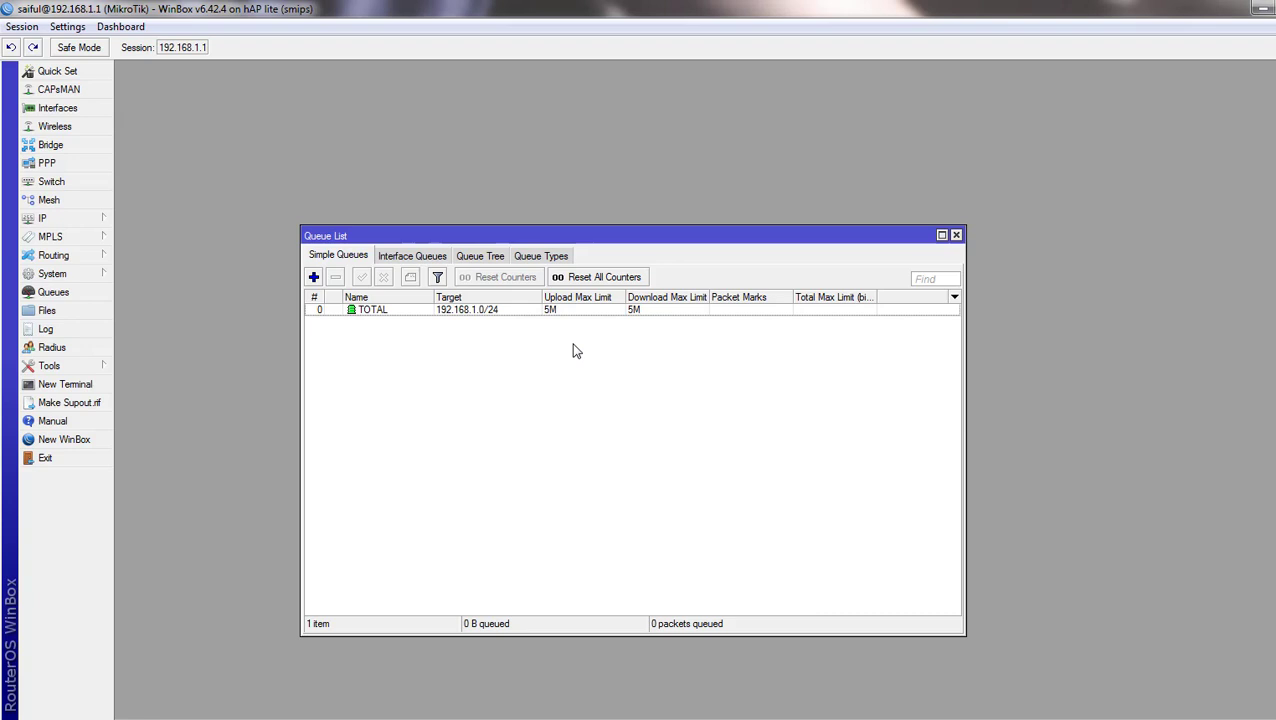
Start another simple queue named USER-1 with the target 192.168.1.250.
{"action": "left_click", "coordinate": [314, 278]}
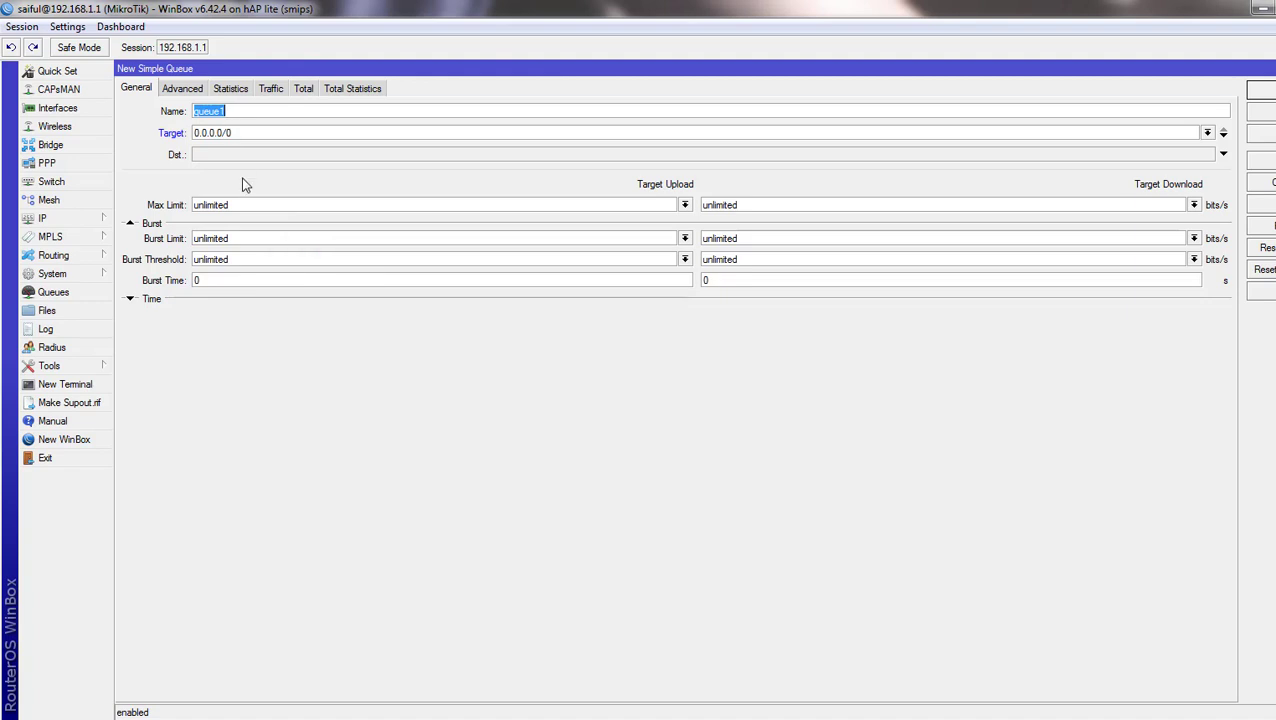
{"action": "type", "text": "USER-1"}
{"action": "left_click", "coordinate": [234, 132]}
{"action": "double_click", "coordinate": [219, 137]}
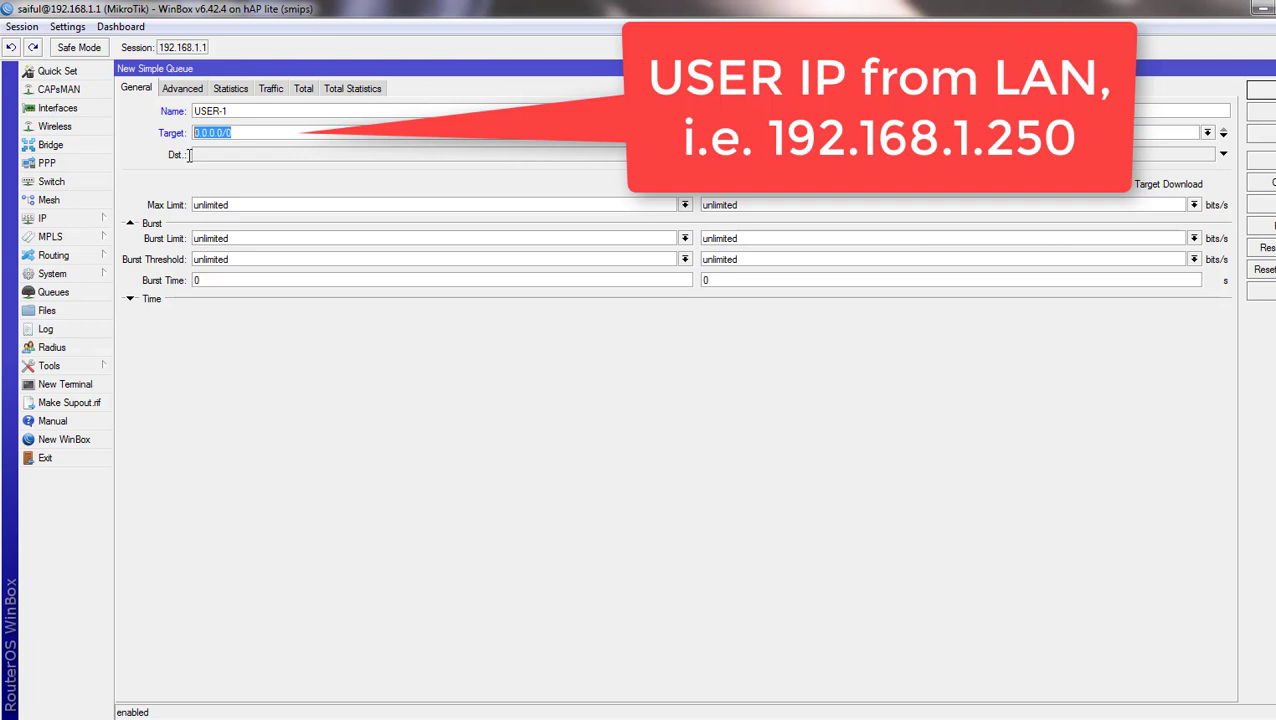
{"action": "type", "text": "192.168.1.250"}
Set the USER-1 queue's max limit to 2M for both target upload and target download.
{"action": "left_click", "coordinate": [685, 205]}
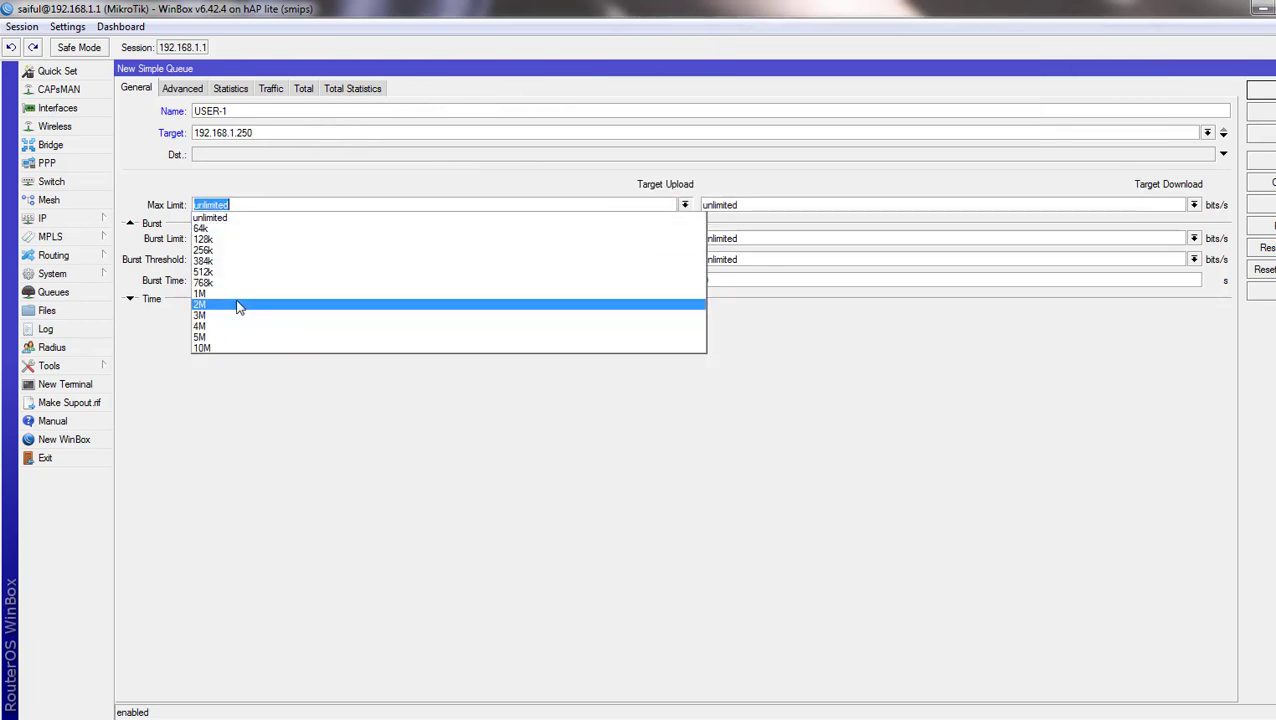
{"action": "left_click", "coordinate": [240, 308]}
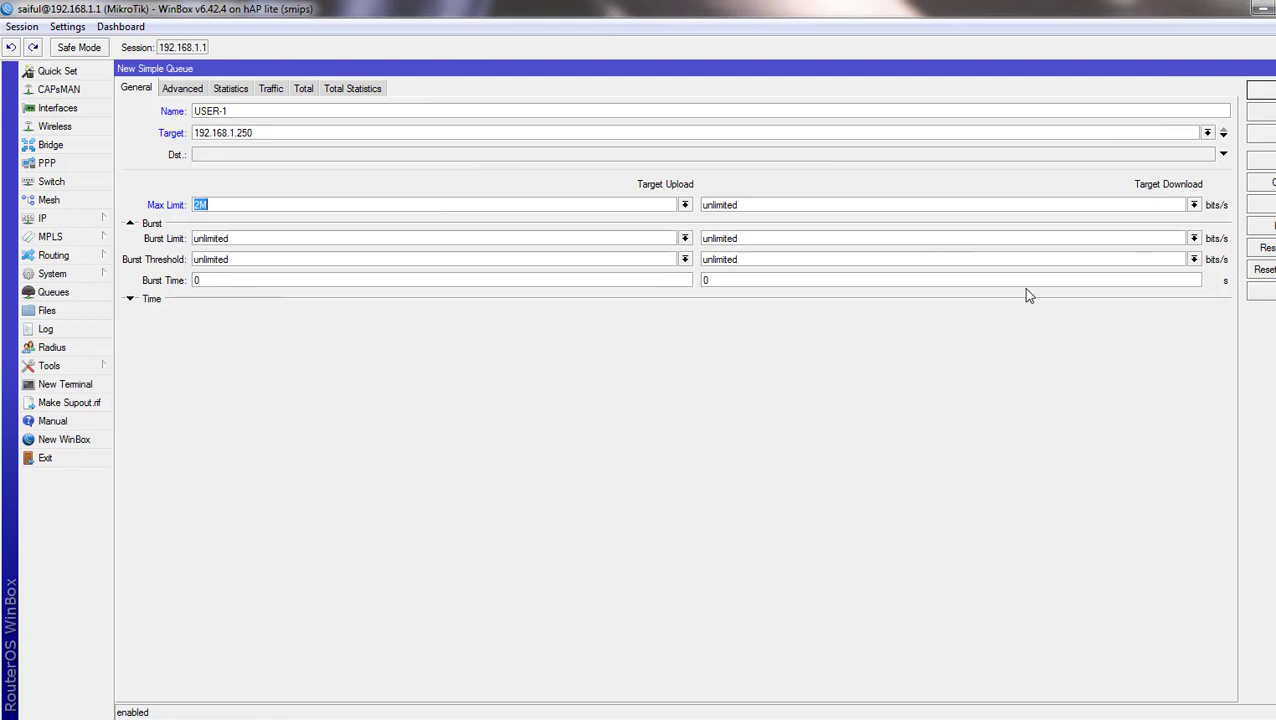
{"action": "left_click", "coordinate": [1193, 205]}
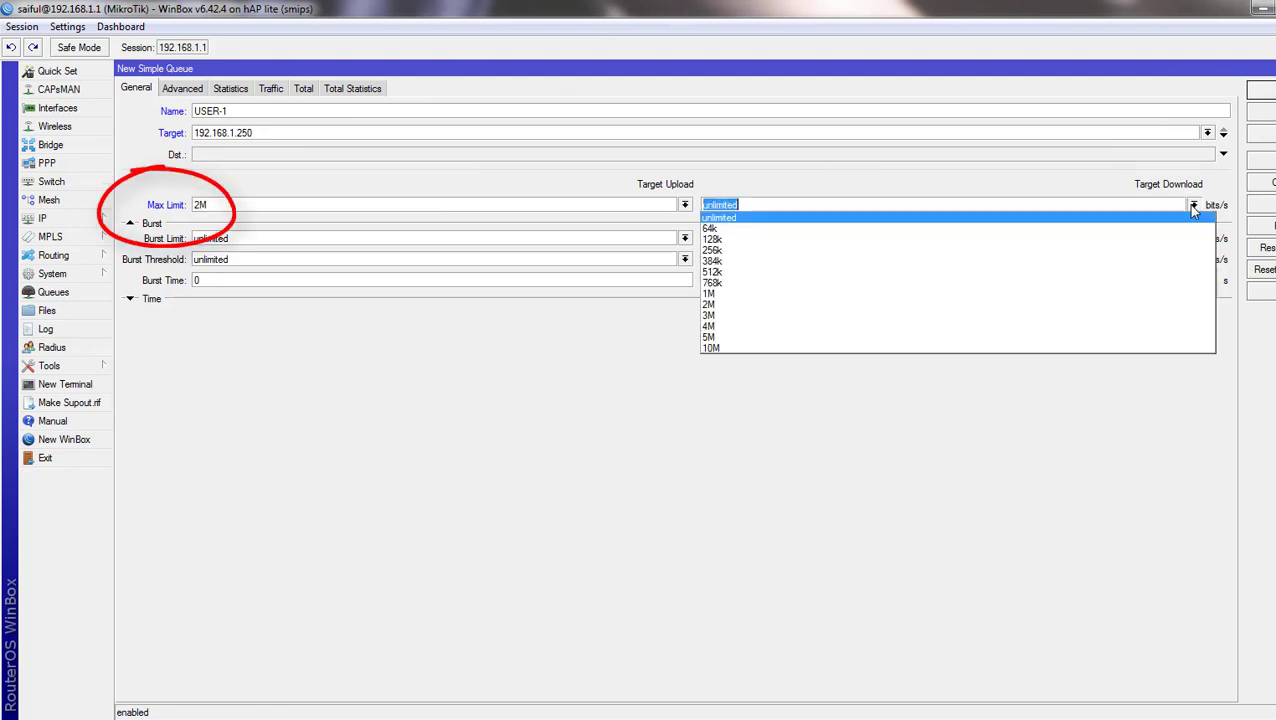
{"action": "left_click", "coordinate": [721, 304]}
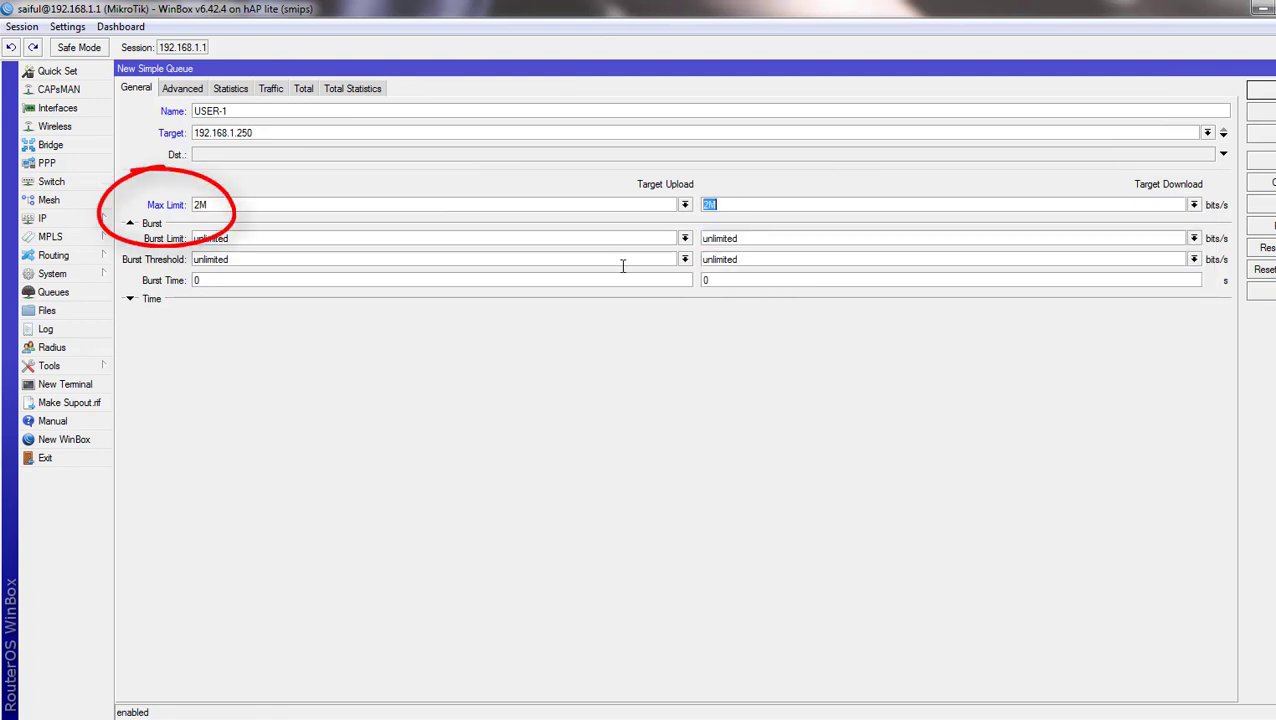
Set the USER-1 queue's Limit At to 2M for both target upload and target download.
{"action": "left_click", "coordinate": [177, 89]}
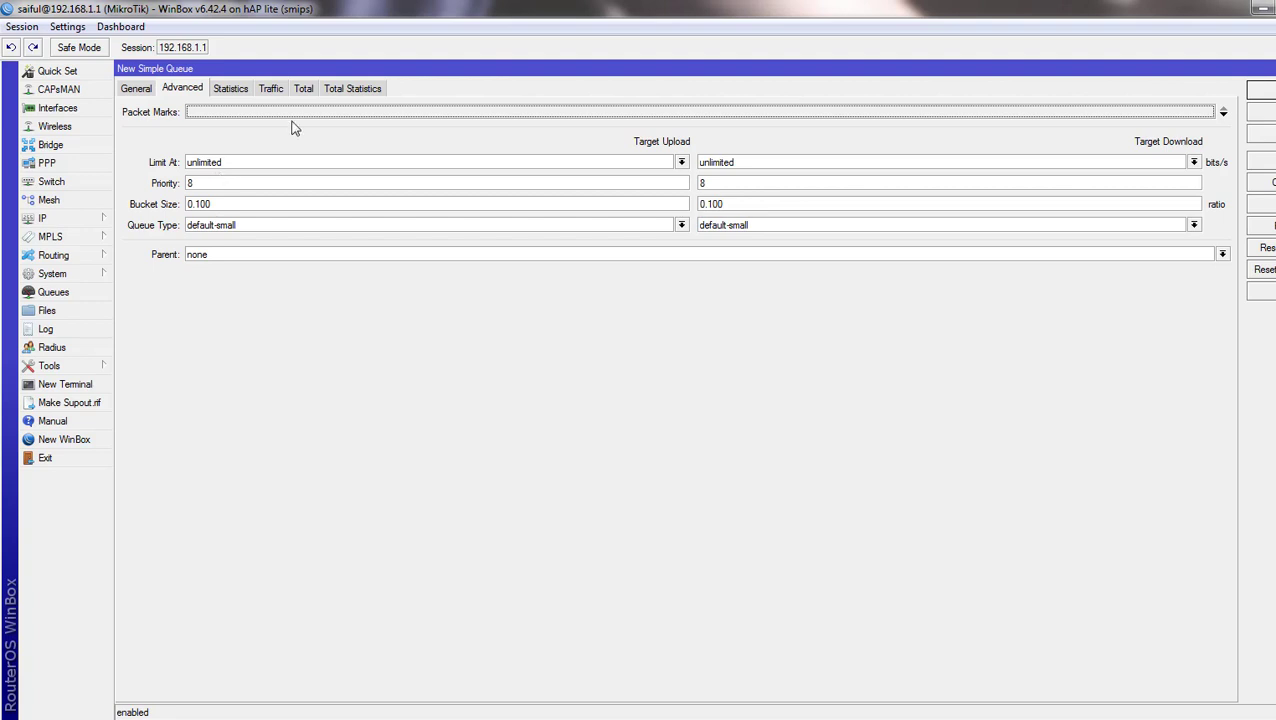
{"action": "left_click", "coordinate": [682, 163]}
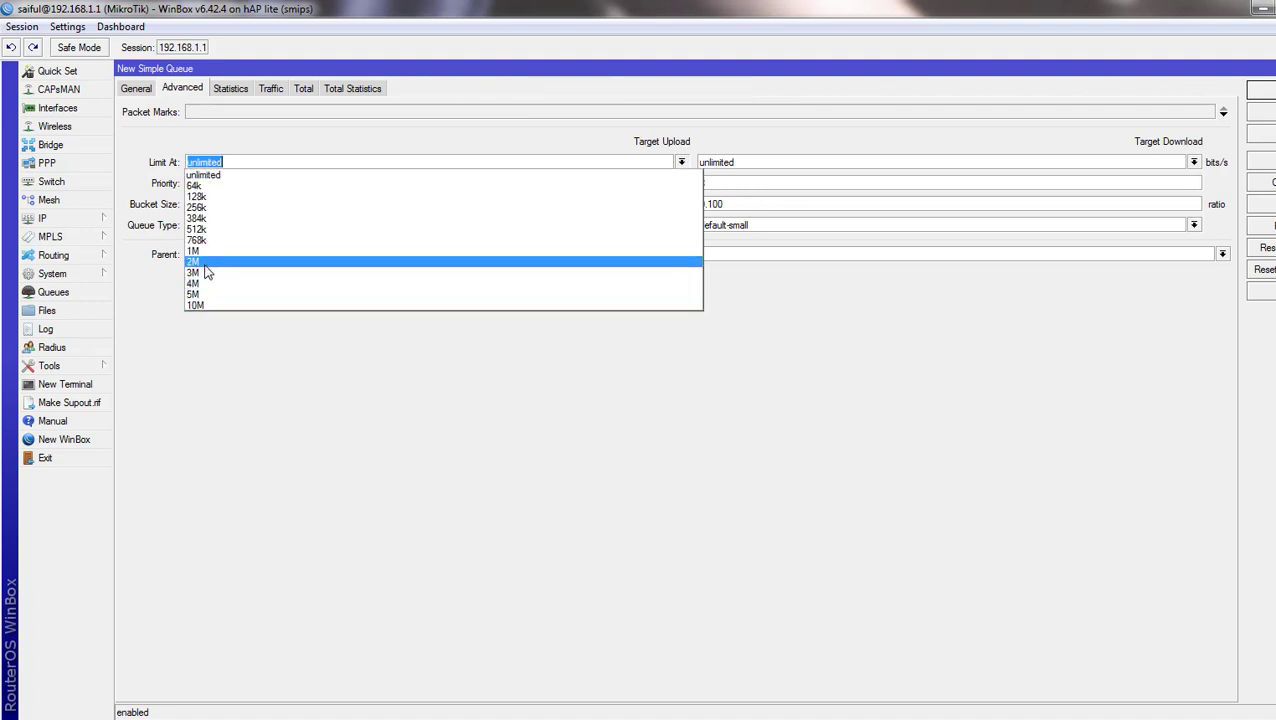
{"action": "left_click", "coordinate": [222, 408]}
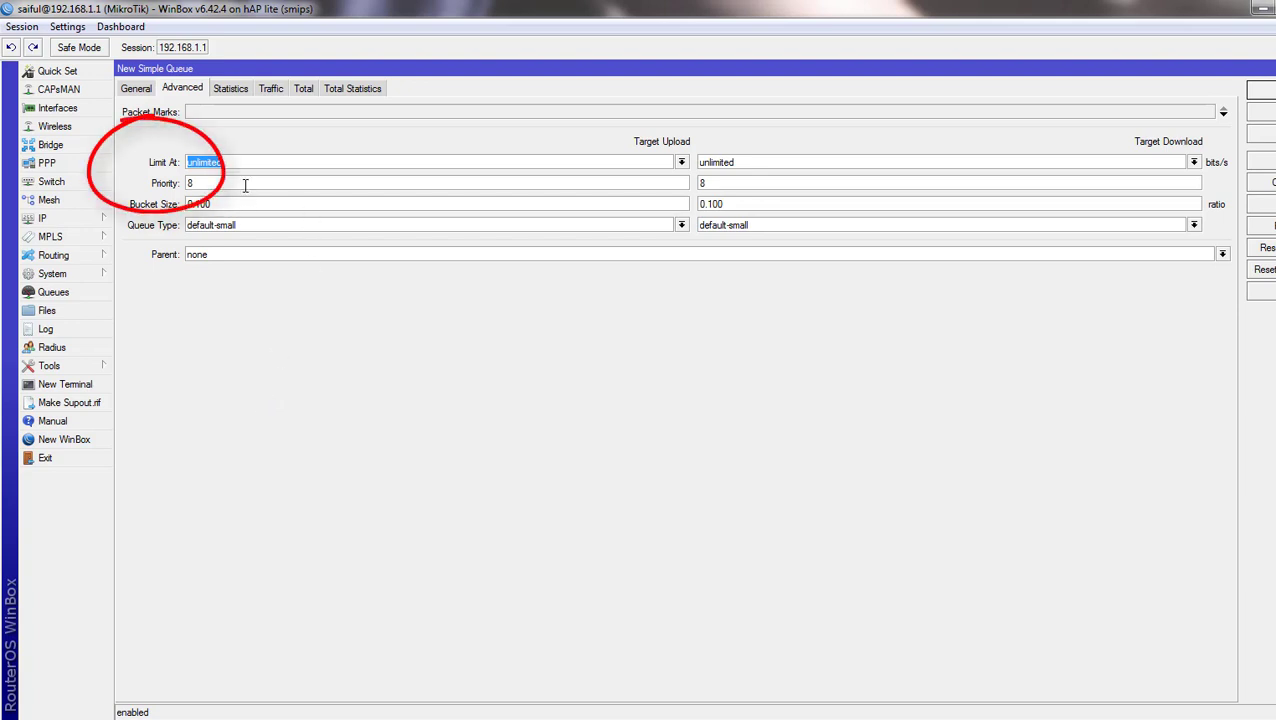
{"action": "left_click", "coordinate": [681, 163]}
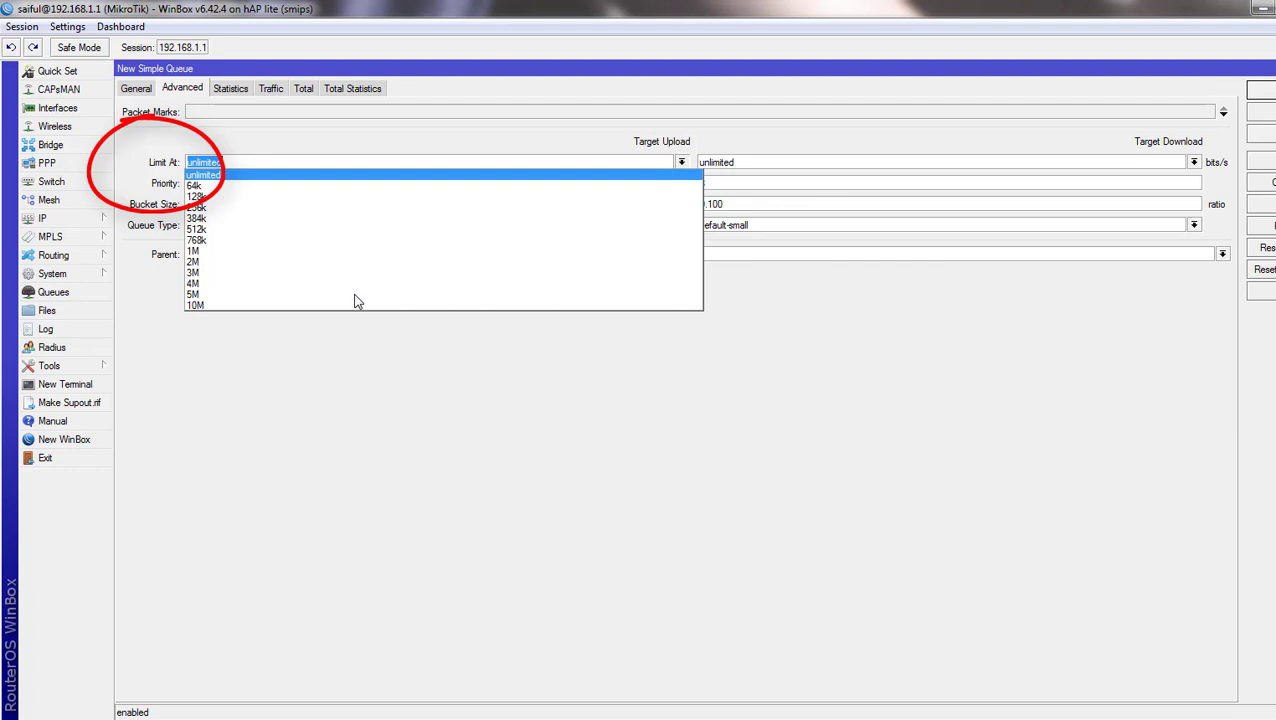
{"action": "left_click", "coordinate": [257, 263]}
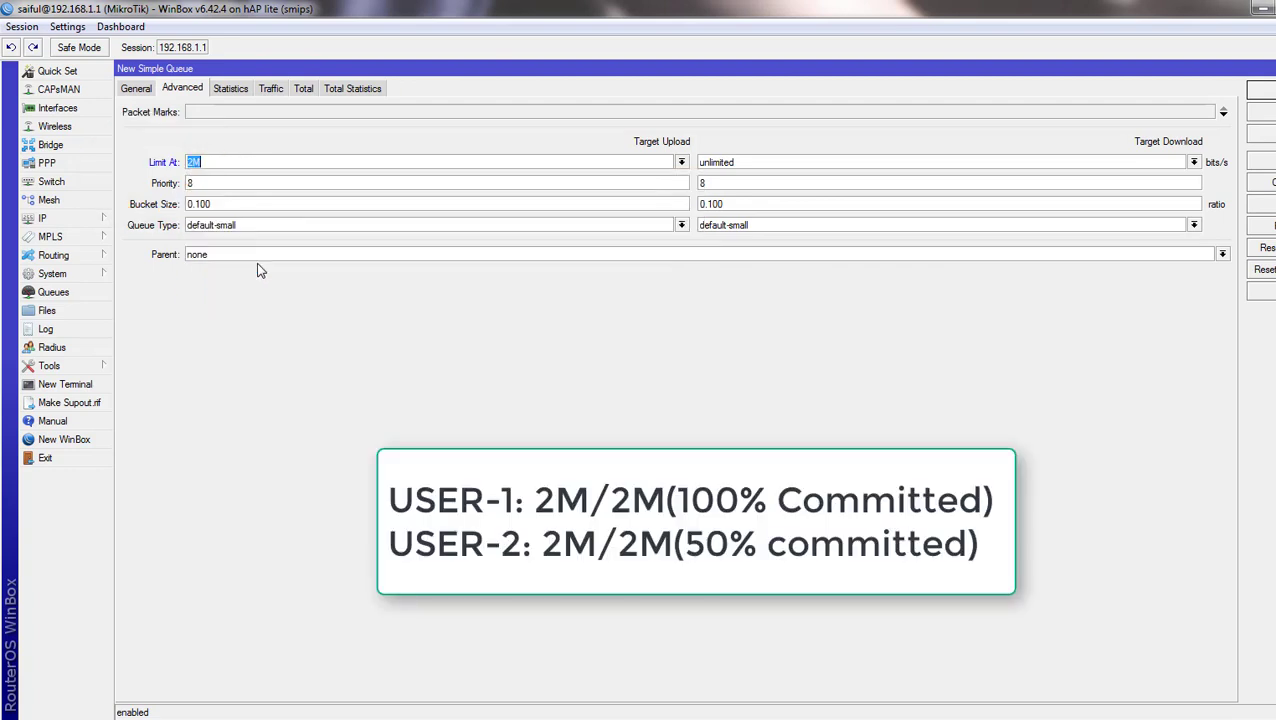
{"action": "left_click", "coordinate": [1193, 163]}
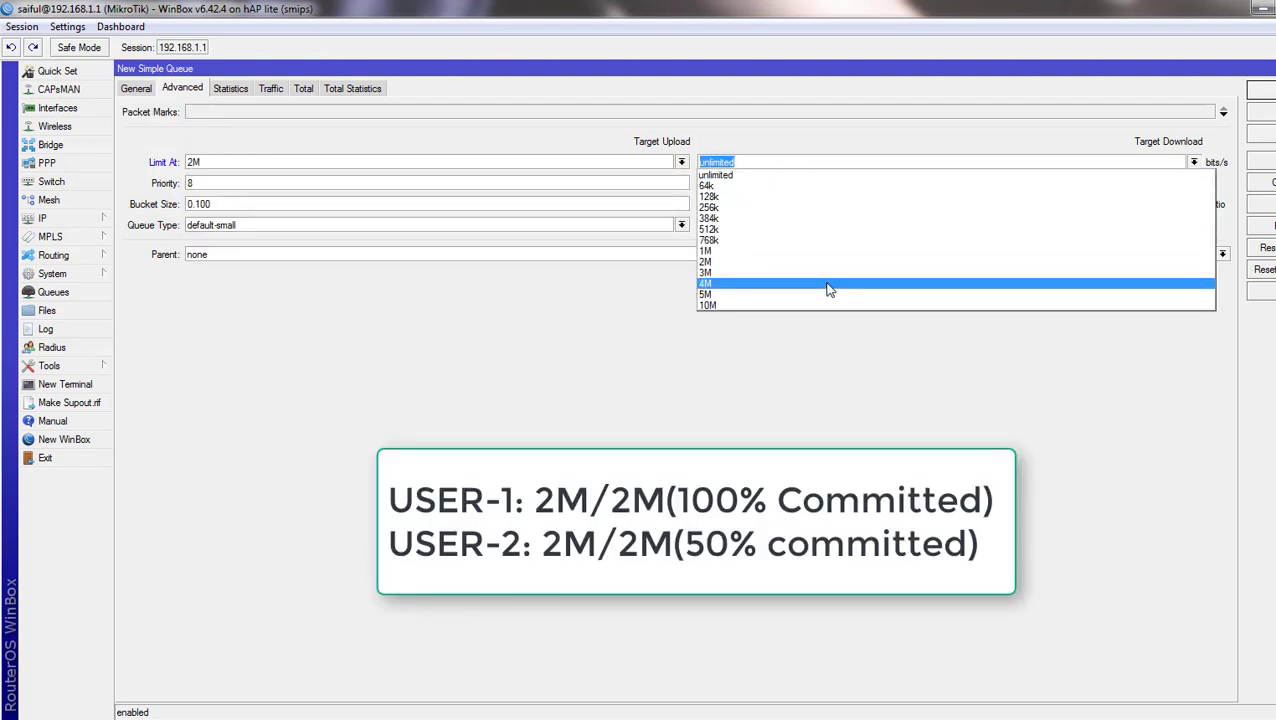
{"action": "left_click", "coordinate": [762, 262]}
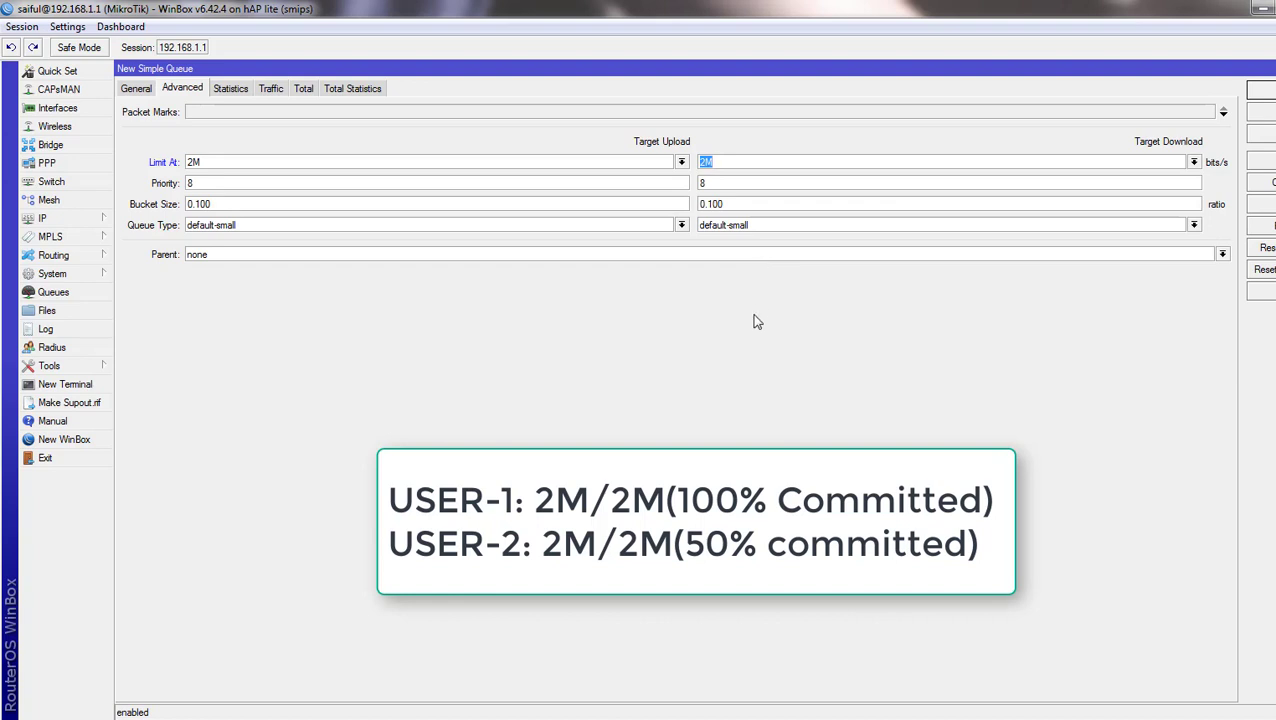
Assign TOTAL as the parent of the USER-1 queue and save the queue.
{"action": "left_click", "coordinate": [137, 88]}
{"action": "left_click", "coordinate": [180, 88]}
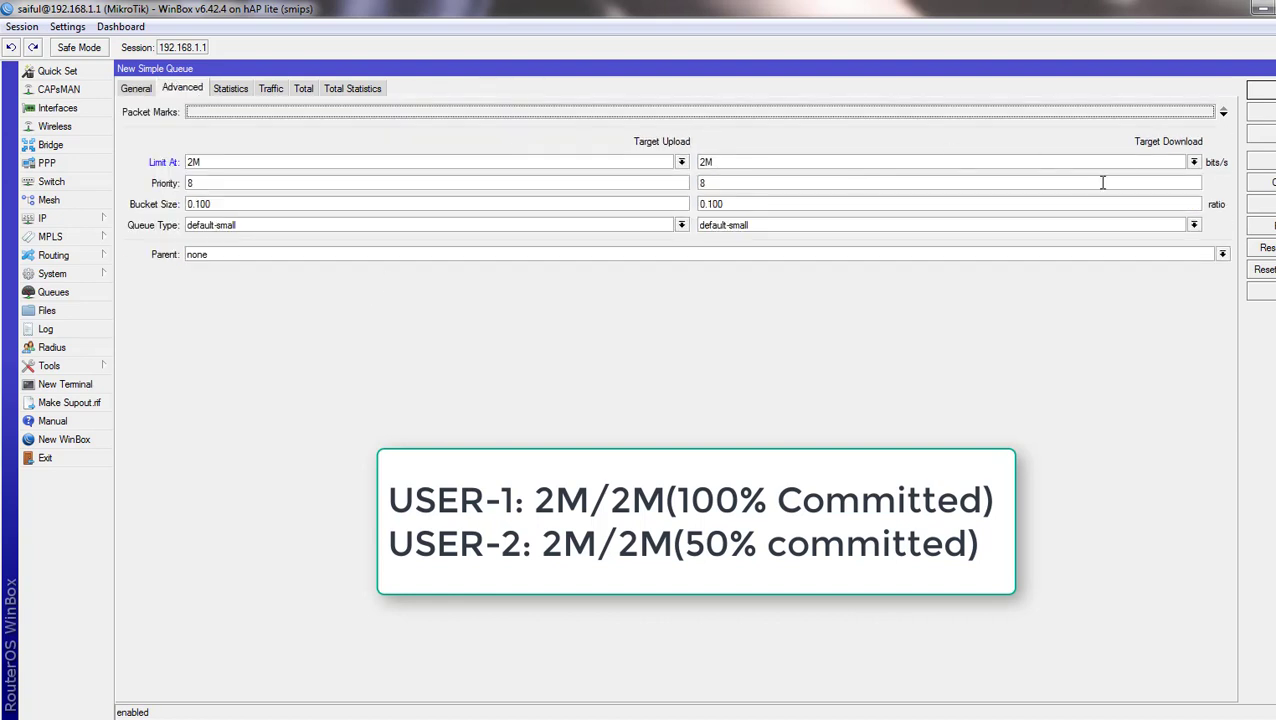
{"action": "left_click", "coordinate": [876, 260]}
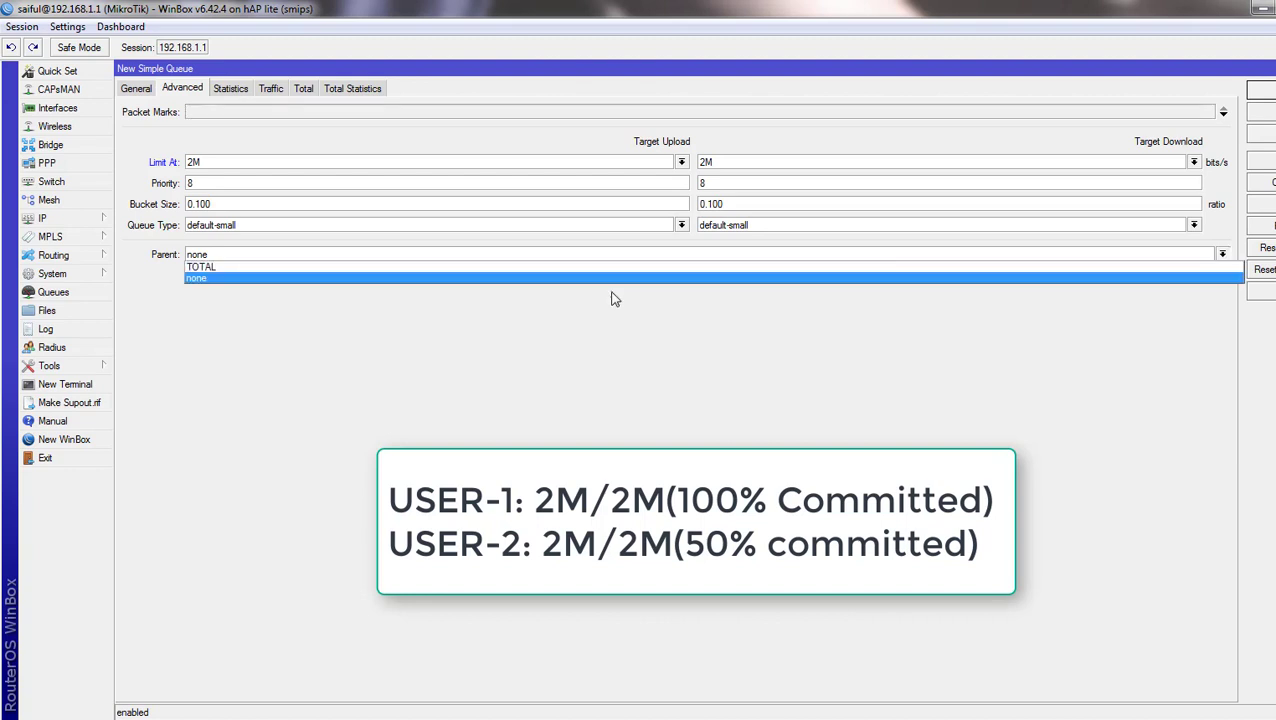
{"action": "left_click", "coordinate": [578, 268]}
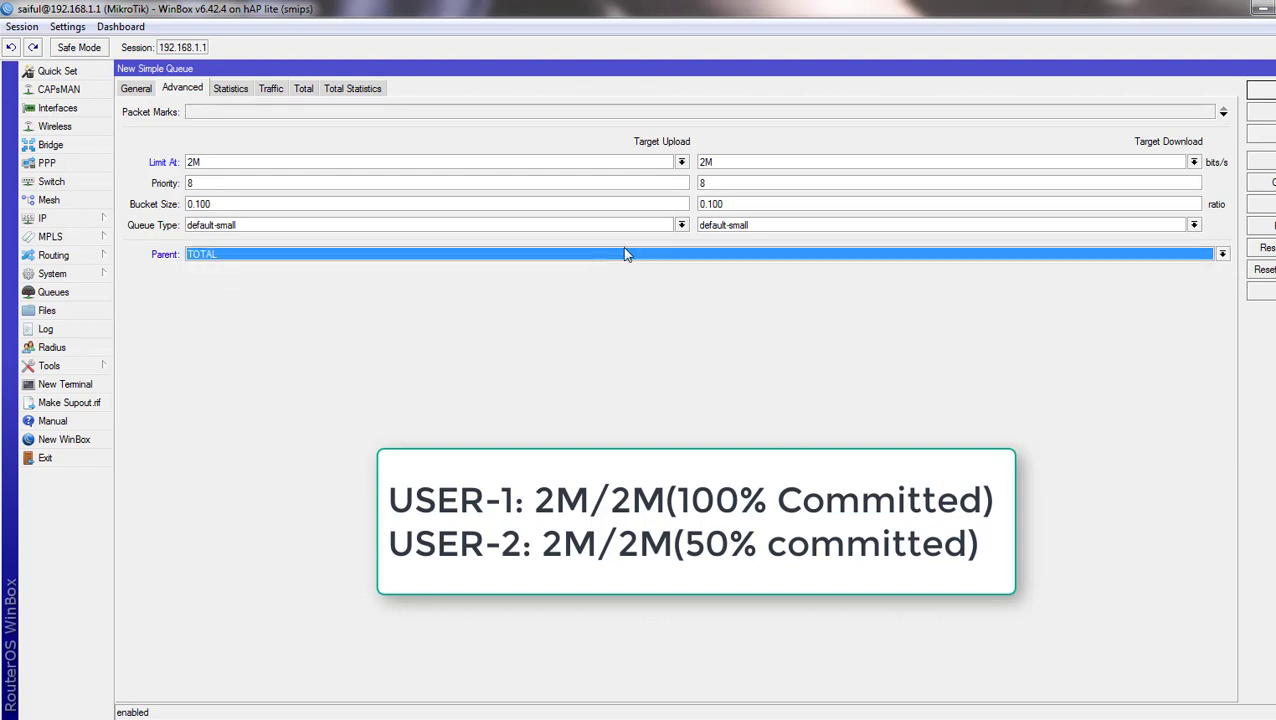
{"action": "left_click", "coordinate": [1268, 135]}
{"action": "left_click", "coordinate": [1268, 92]}
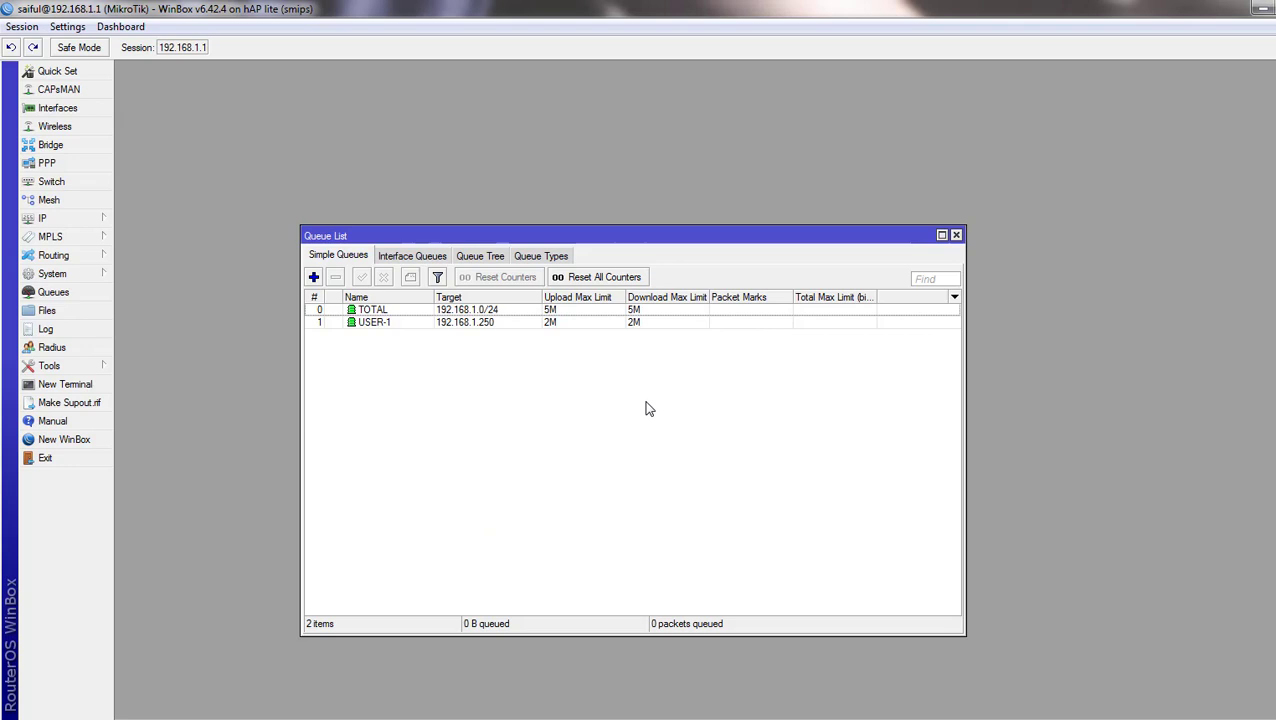
Show the Download column in the simple queues list.
{"action": "right_click", "coordinate": [634, 370]}
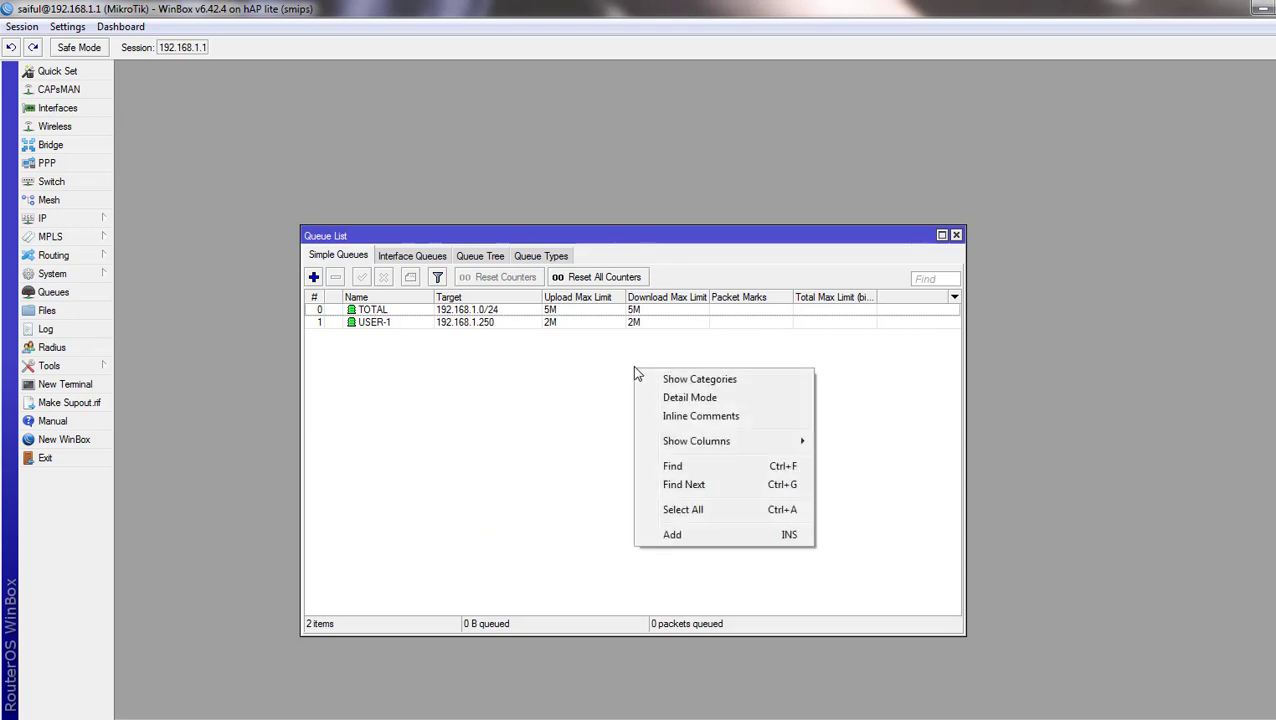
{"action": "mouse_move", "coordinate": [668, 443]}
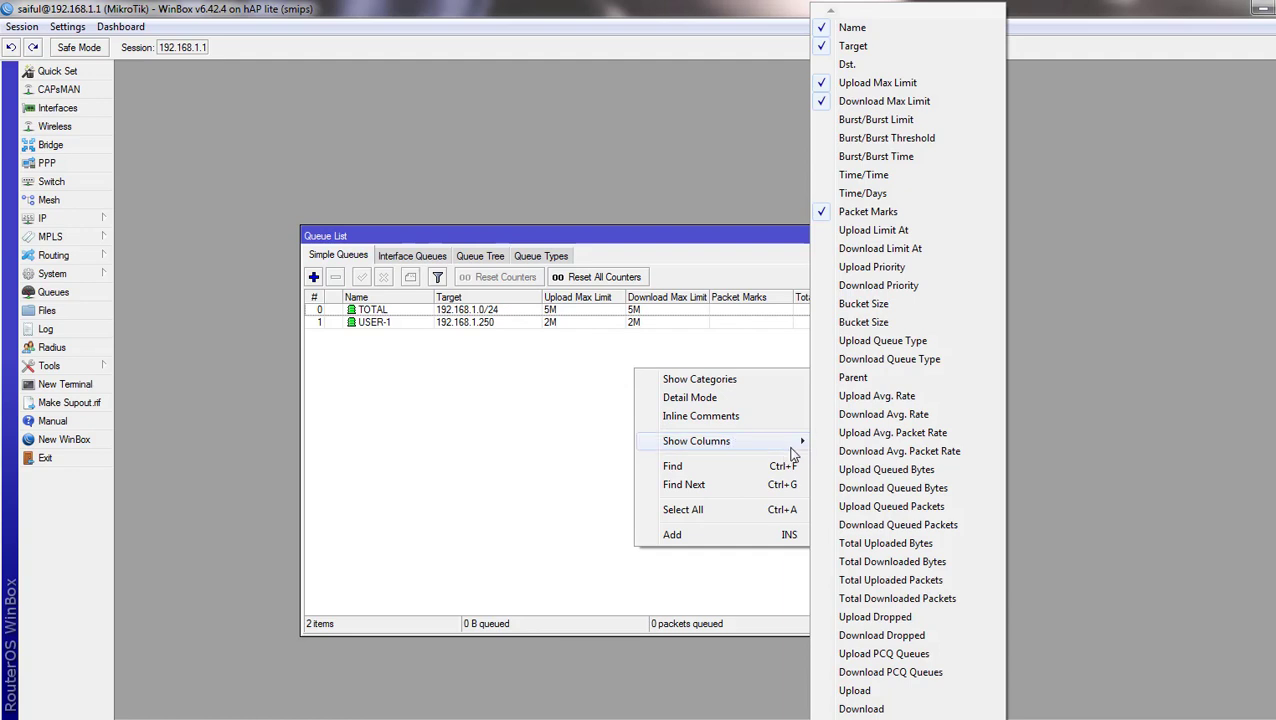
{"action": "left_click", "coordinate": [864, 708]}
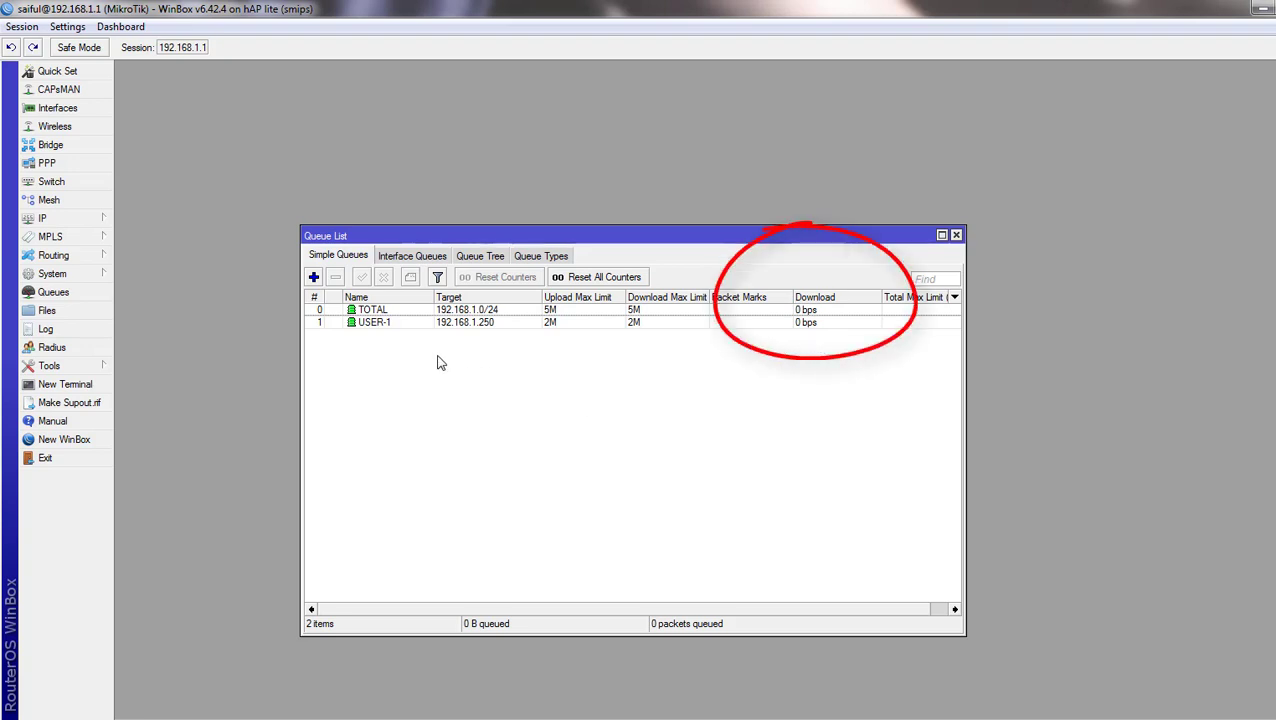
Start another simple queue named USER-2 with the target 192.168.1.251.
{"action": "left_click", "coordinate": [314, 278]}
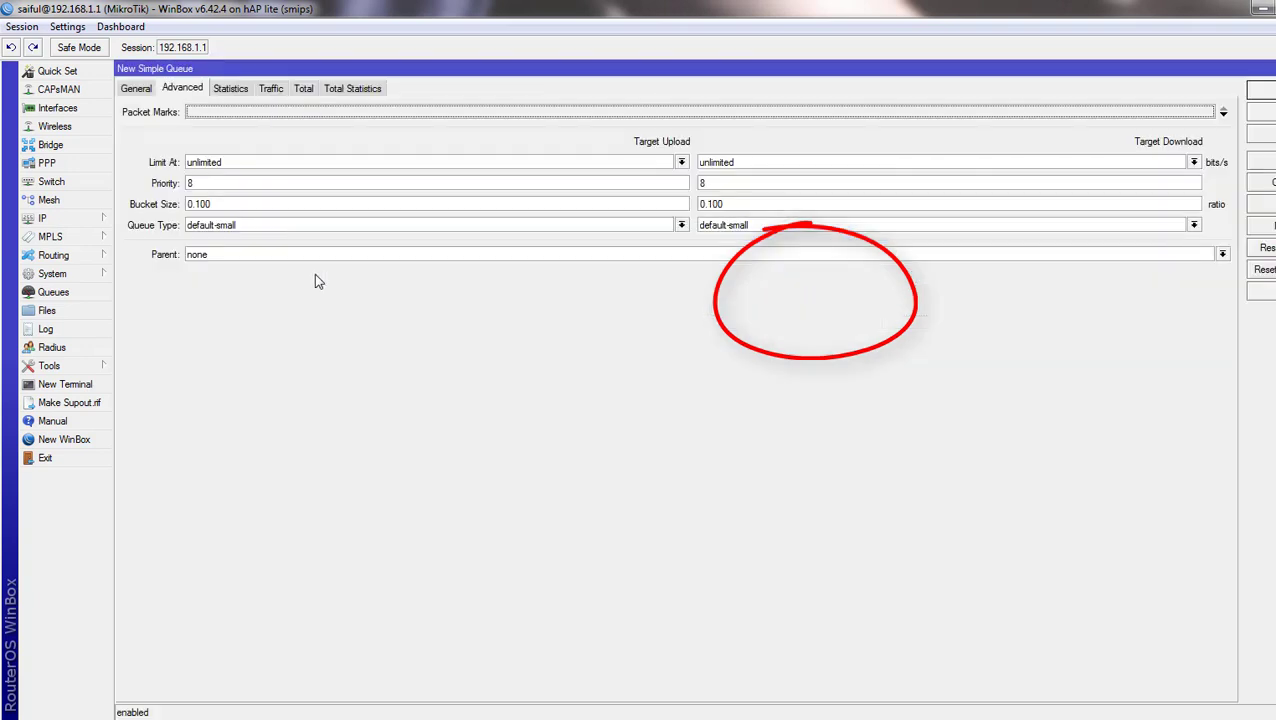
{"action": "left_click", "coordinate": [137, 89]}
{"action": "left_click", "coordinate": [217, 131]}
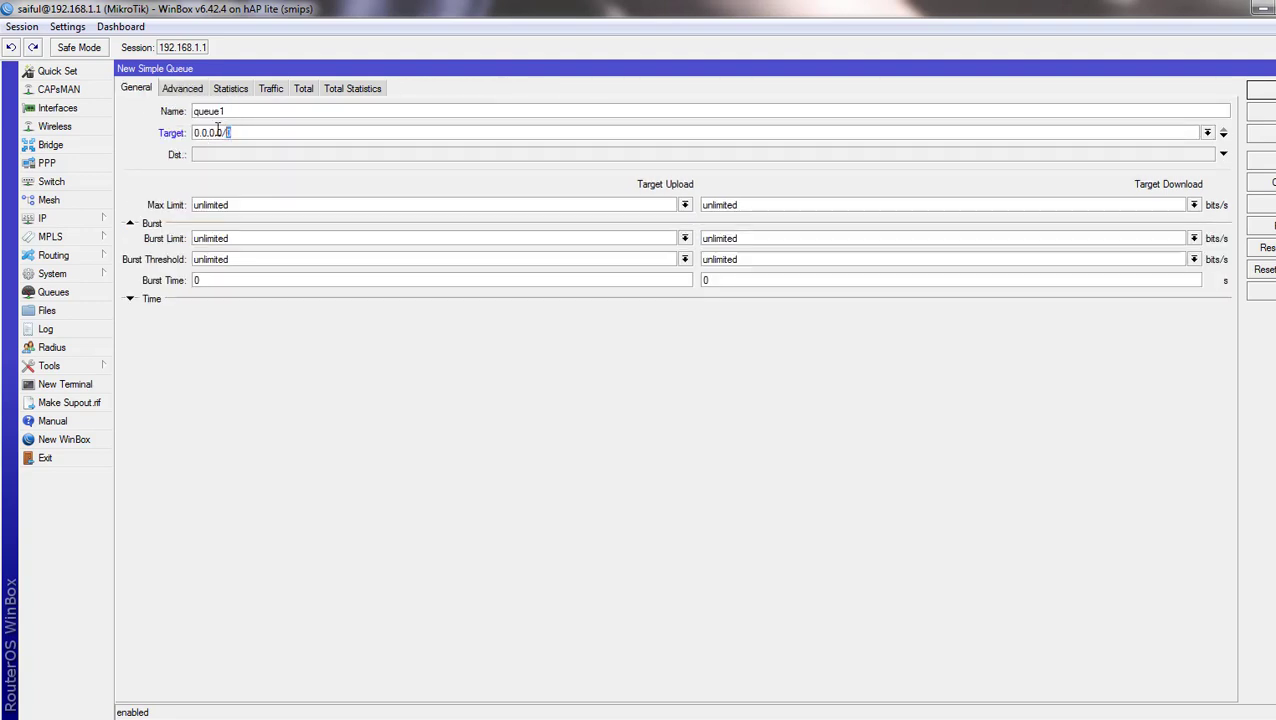
{"action": "left_click_drag", "start_coordinate": [217, 131], "coordinate": [192, 132]}
{"action": "type", "text": "192.16"}
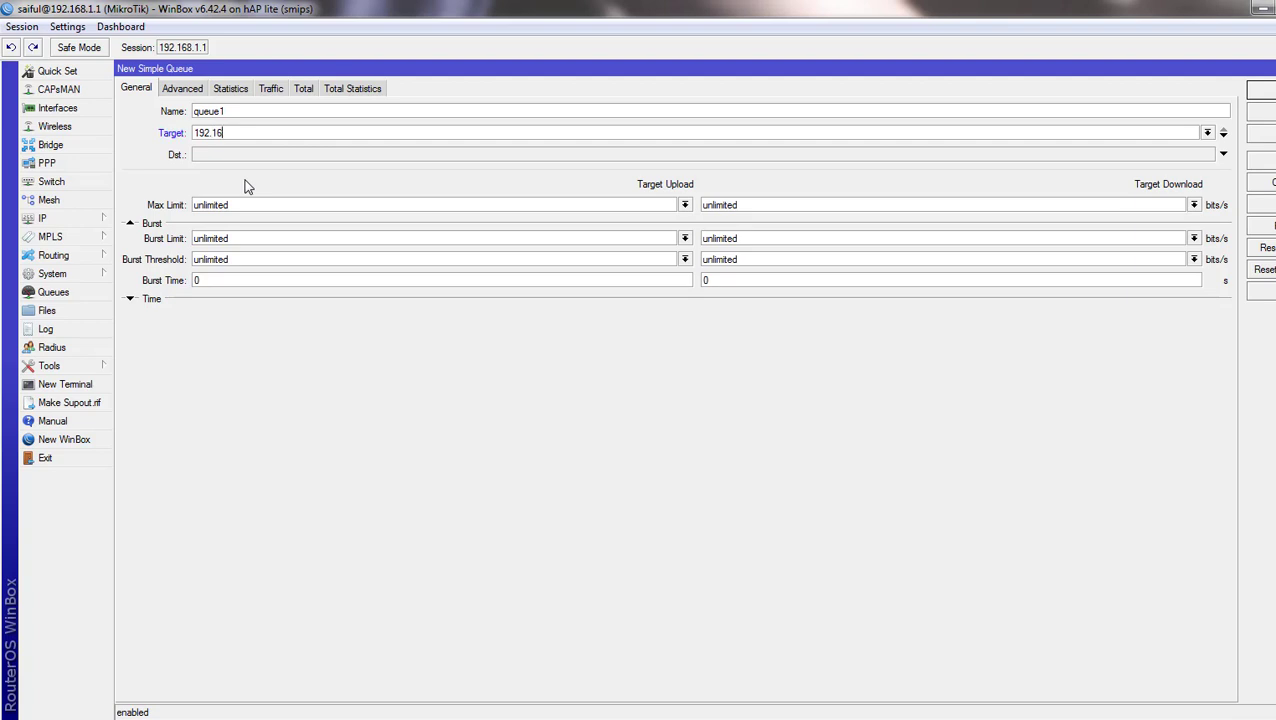
{"action": "type", "text": "8.1.251"}
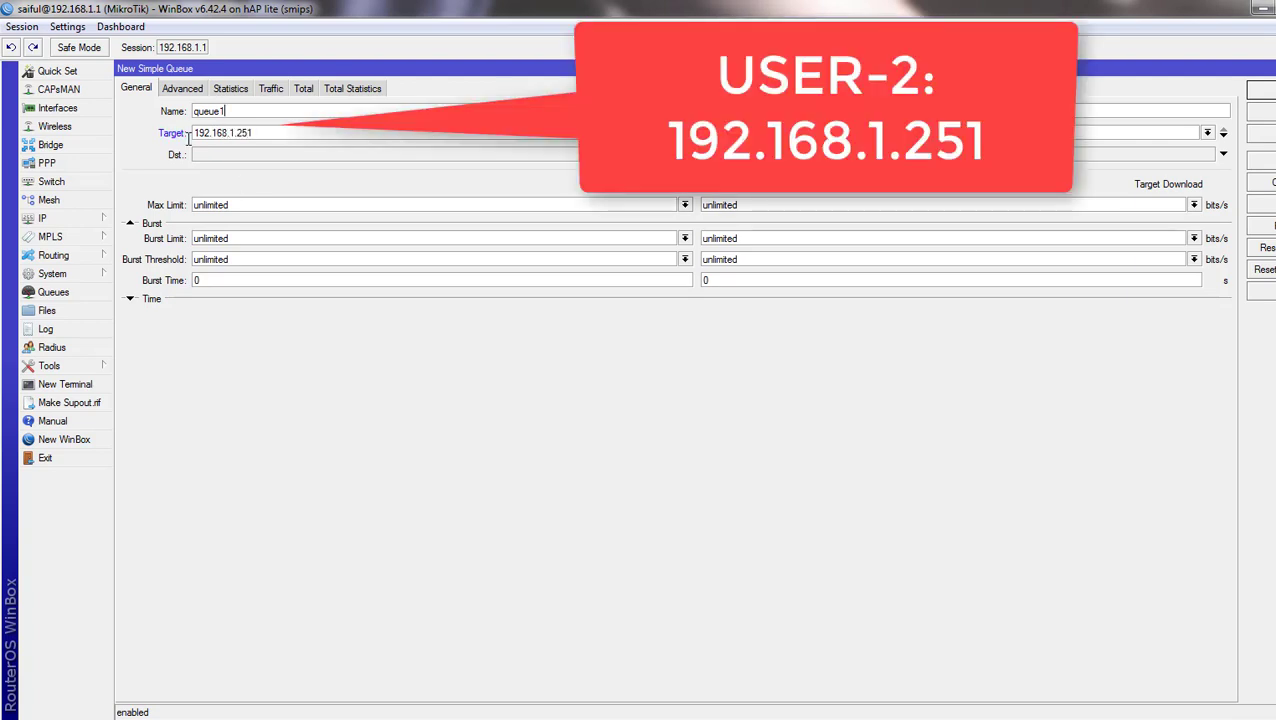
{"action": "key", "text": "shift+Tab"}
{"action": "type", "text": "USER-2"}
Set the USER-2 queue's max limit to 2M for both target upload and target download.
{"action": "left_click", "coordinate": [684, 204]}
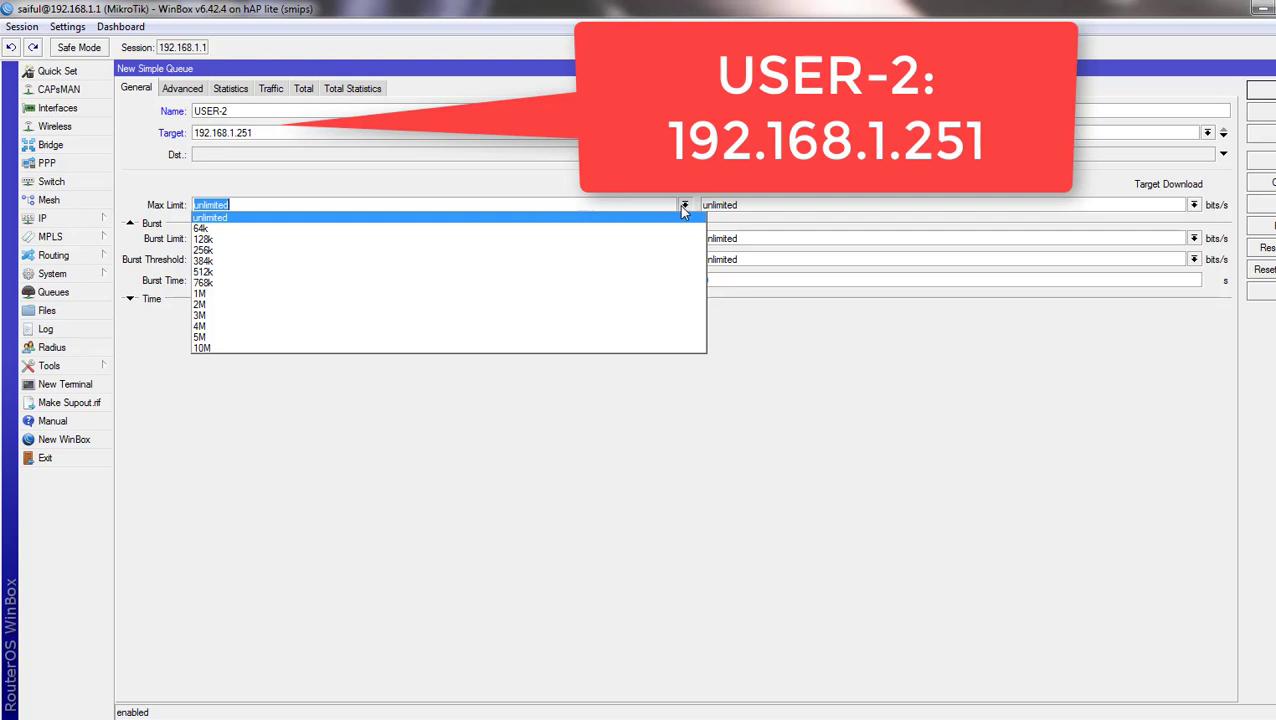
{"action": "left_click", "coordinate": [259, 305]}
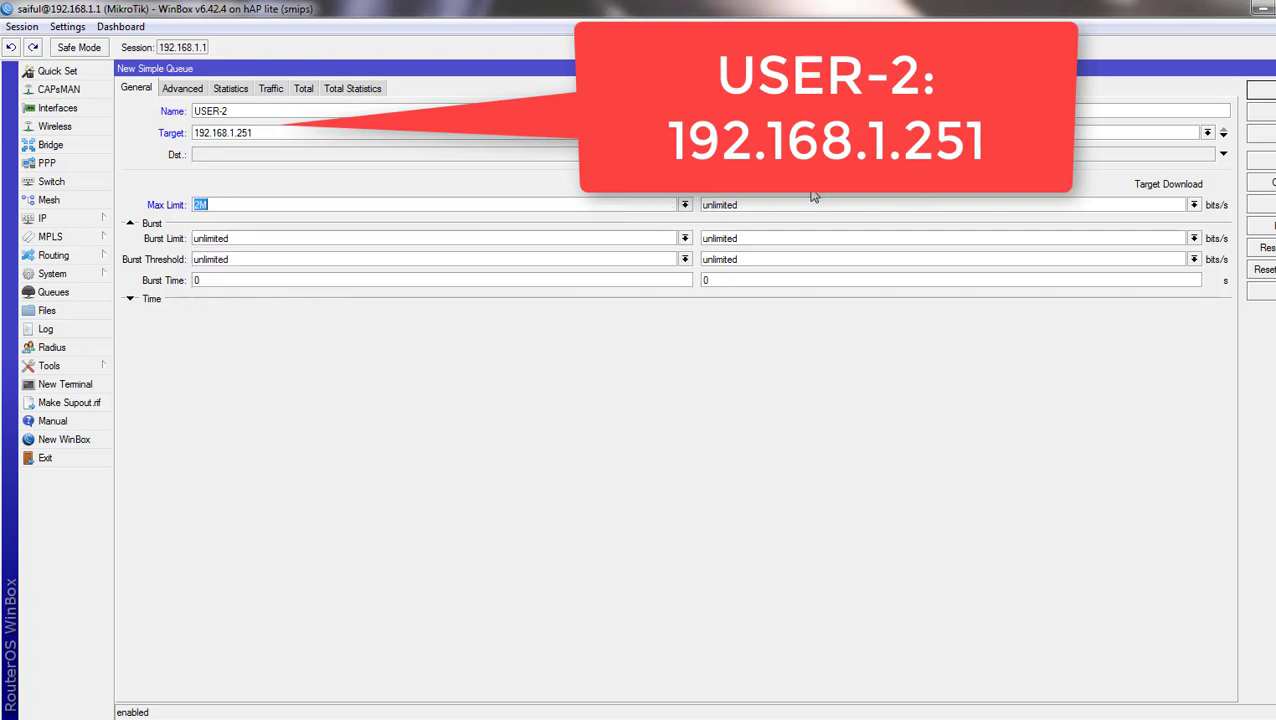
{"action": "left_click", "coordinate": [1194, 204]}
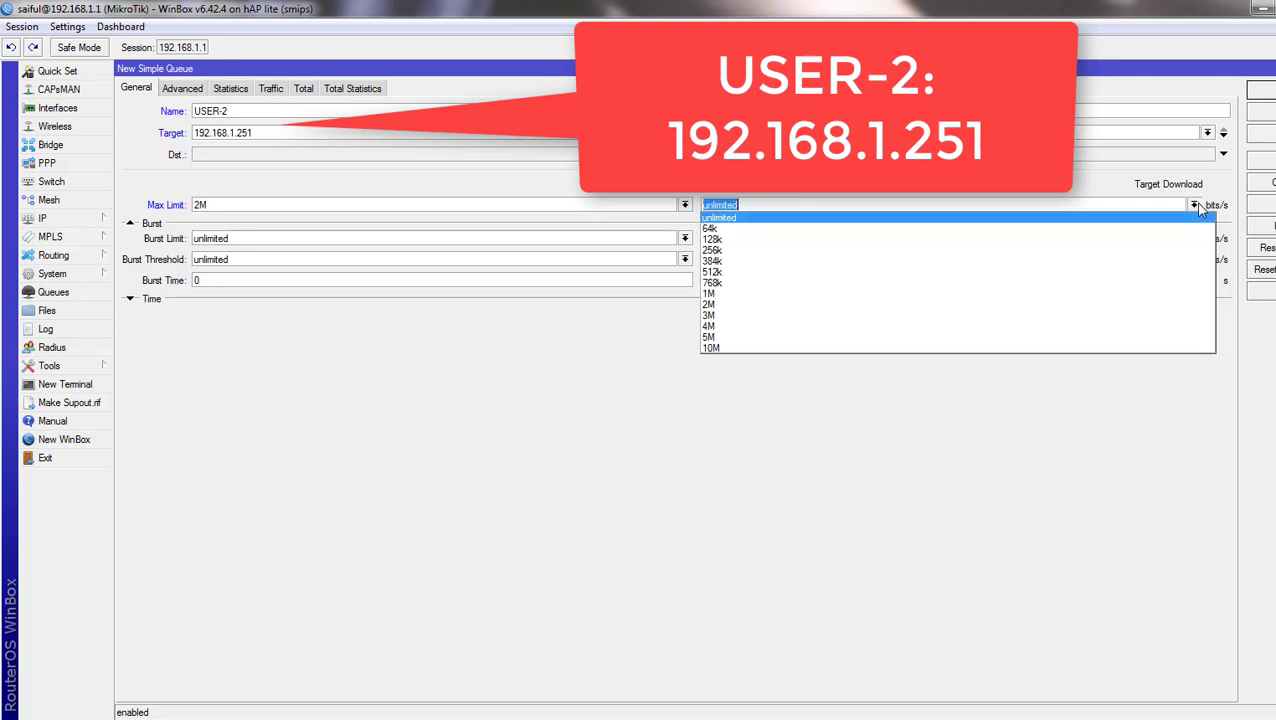
{"action": "left_click", "coordinate": [797, 304]}
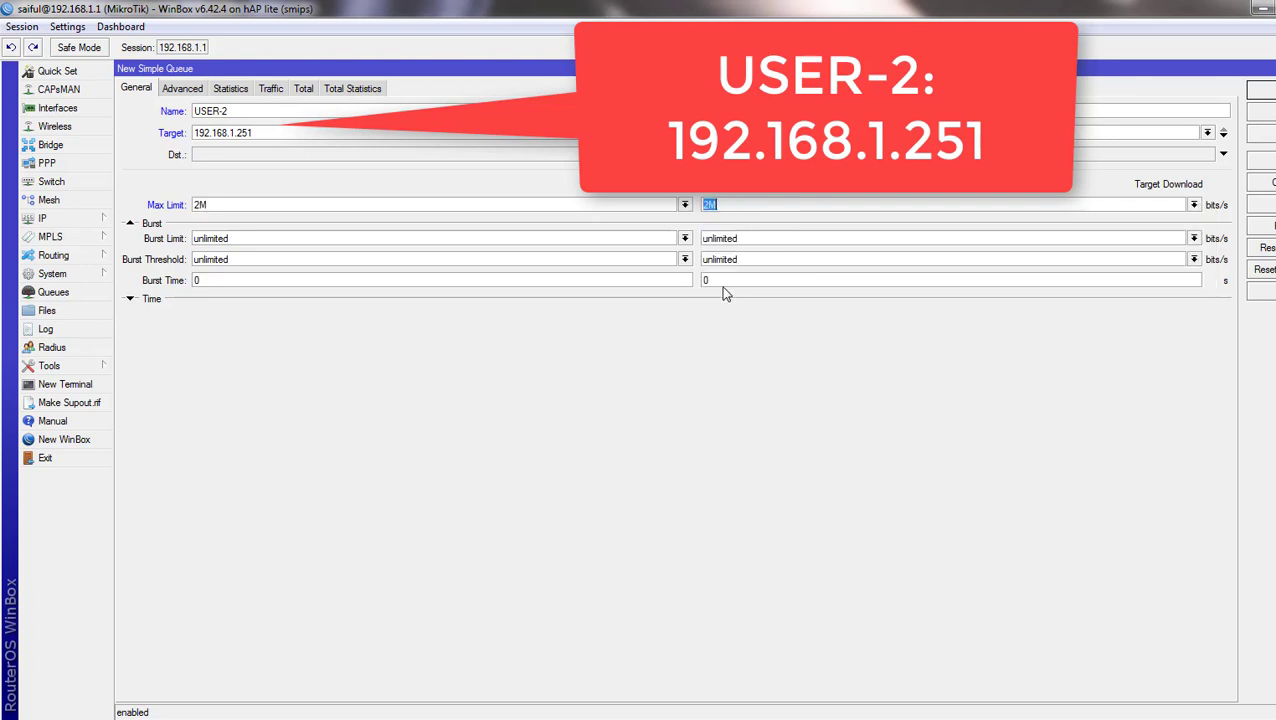
Set the USER-2 queue's Limit At to 1M for both target upload and target download.
{"action": "left_click", "coordinate": [176, 89]}
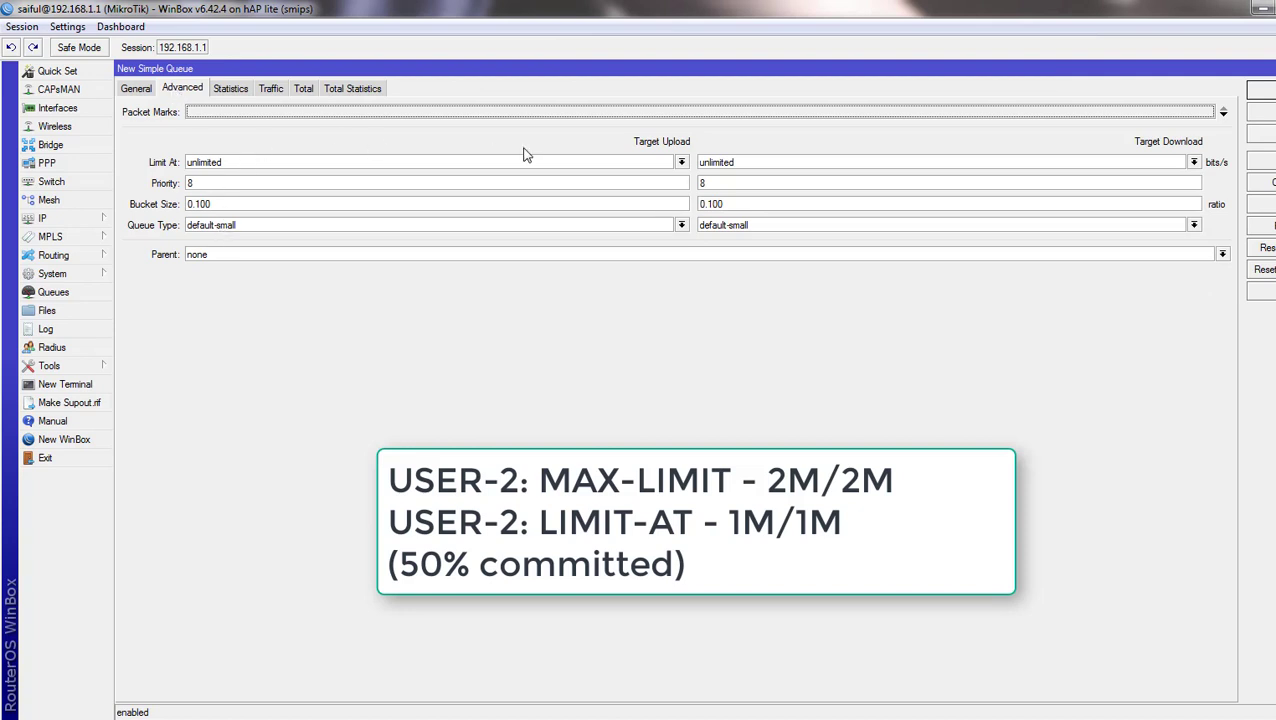
{"action": "left_click", "coordinate": [681, 162]}
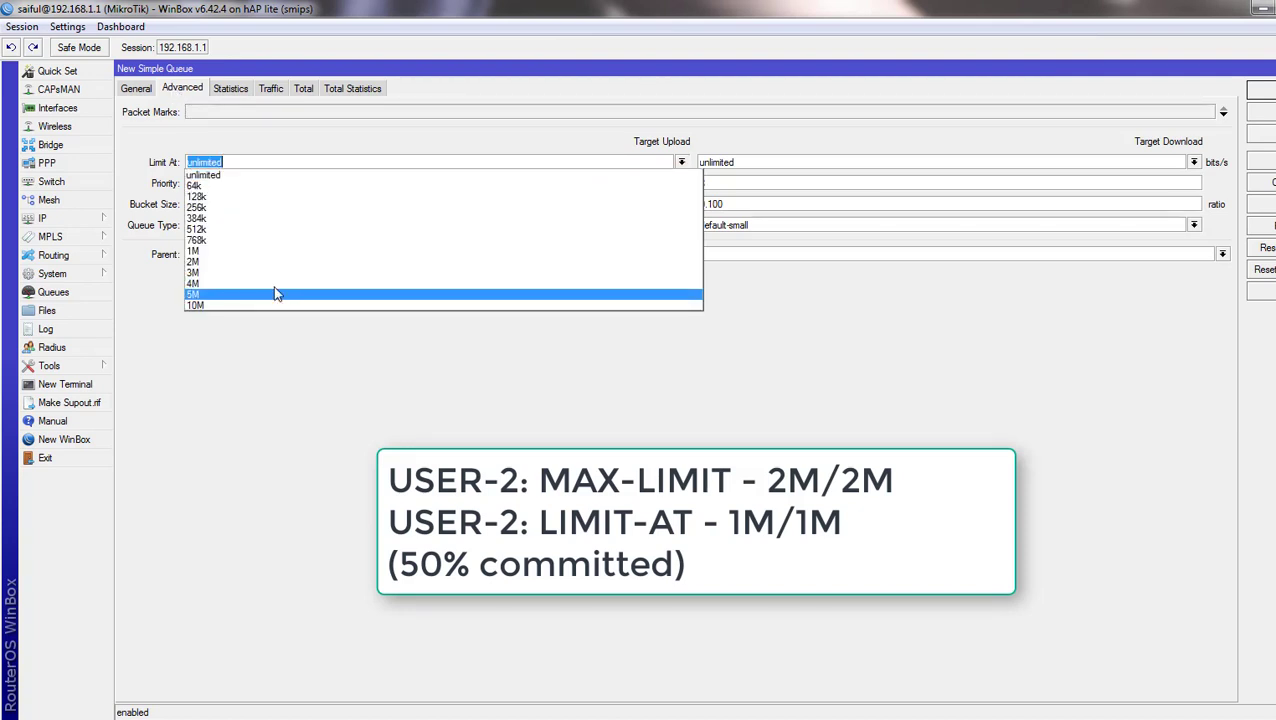
{"action": "left_click", "coordinate": [262, 251]}
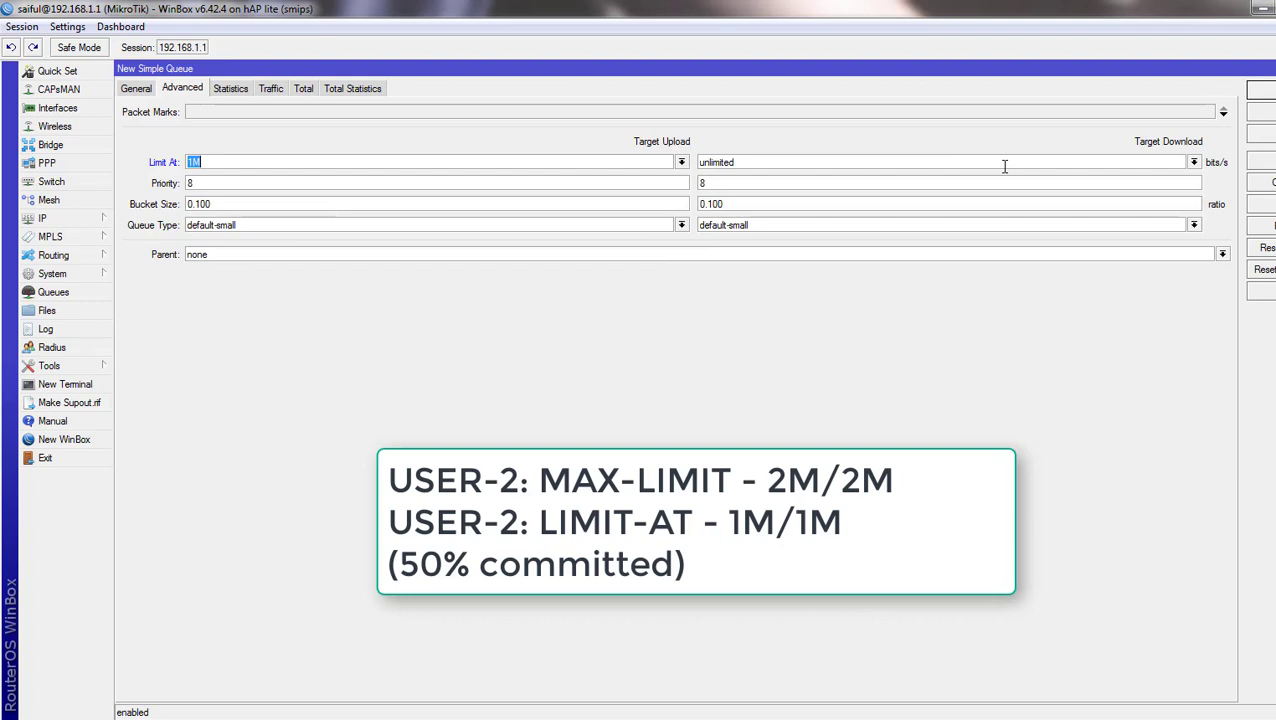
{"action": "left_click", "coordinate": [760, 162]}
{"action": "left_click", "coordinate": [763, 250]}
Assign TOTAL as the parent of the USER-2 queue and save the queue.
{"action": "left_click", "coordinate": [138, 89]}
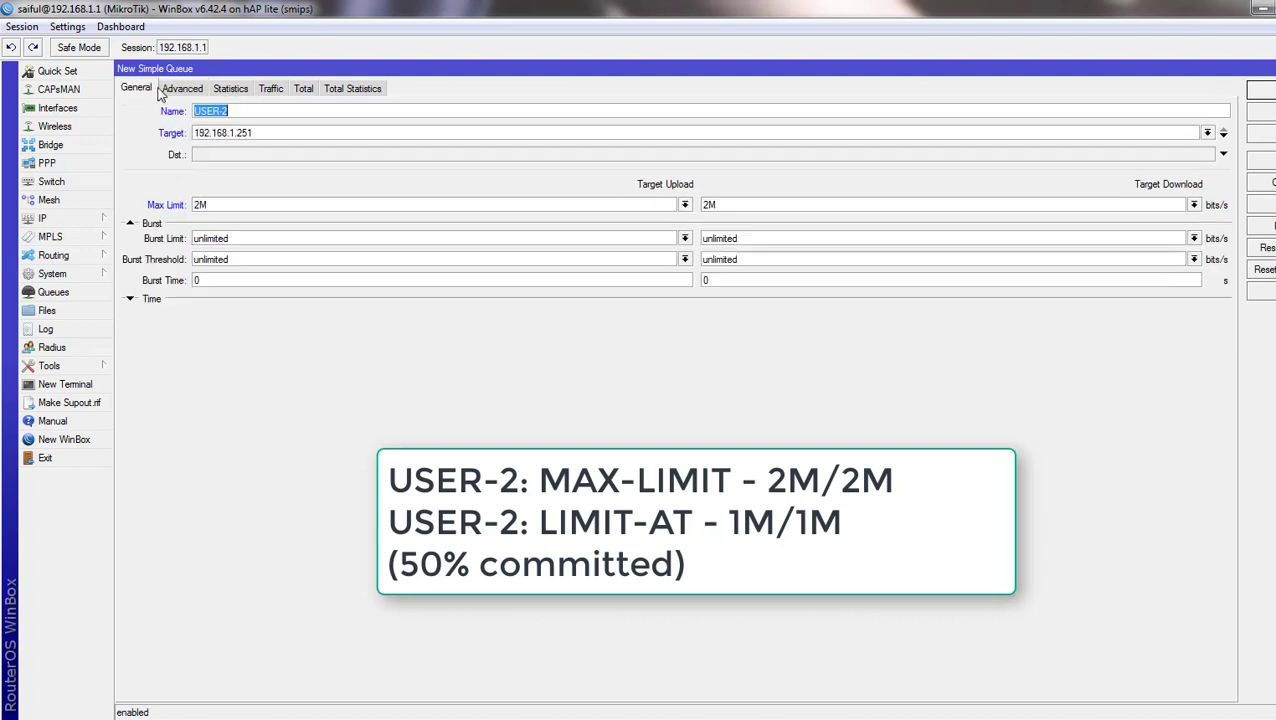
{"action": "left_click", "coordinate": [173, 90]}
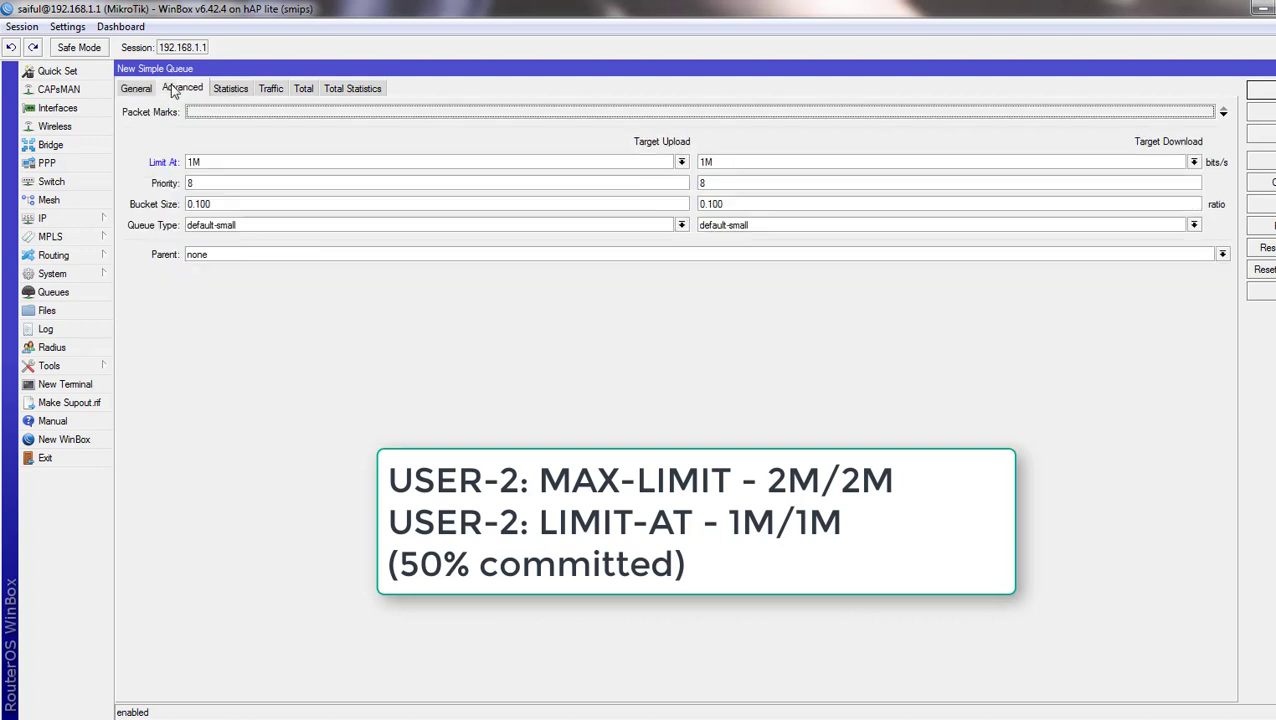
{"action": "left_click", "coordinate": [265, 256]}
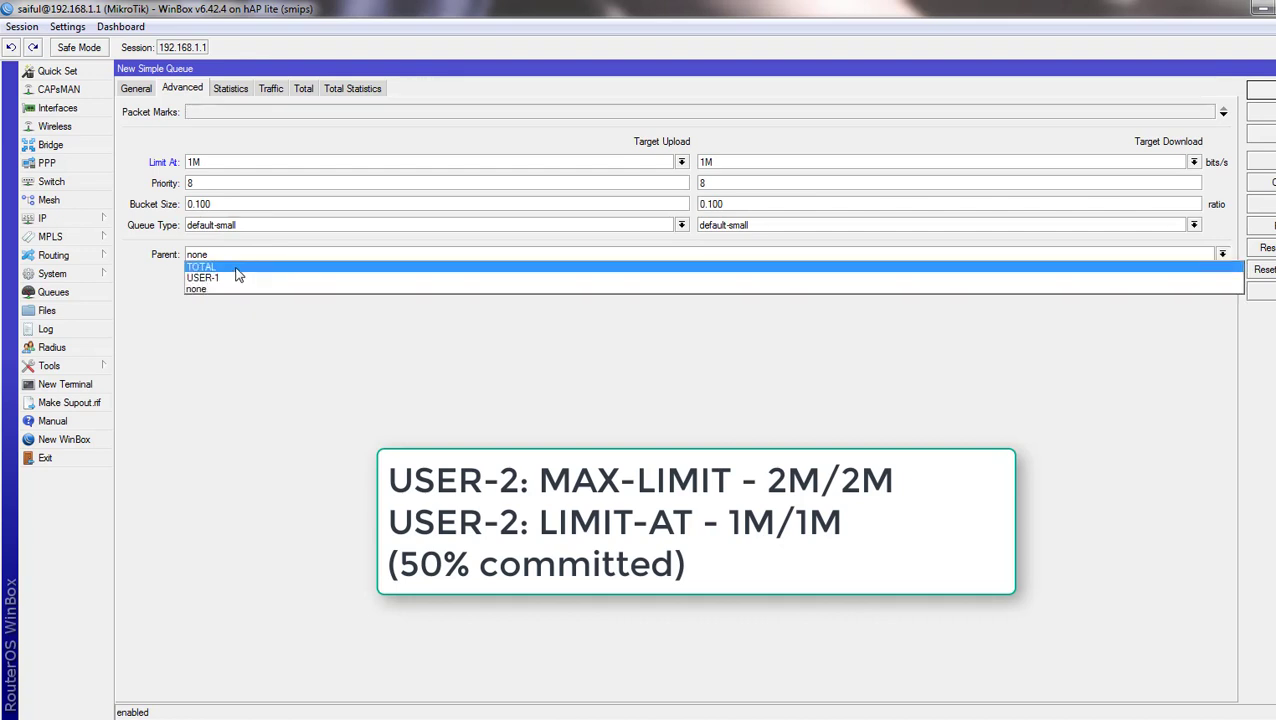
{"action": "left_click", "coordinate": [237, 268]}
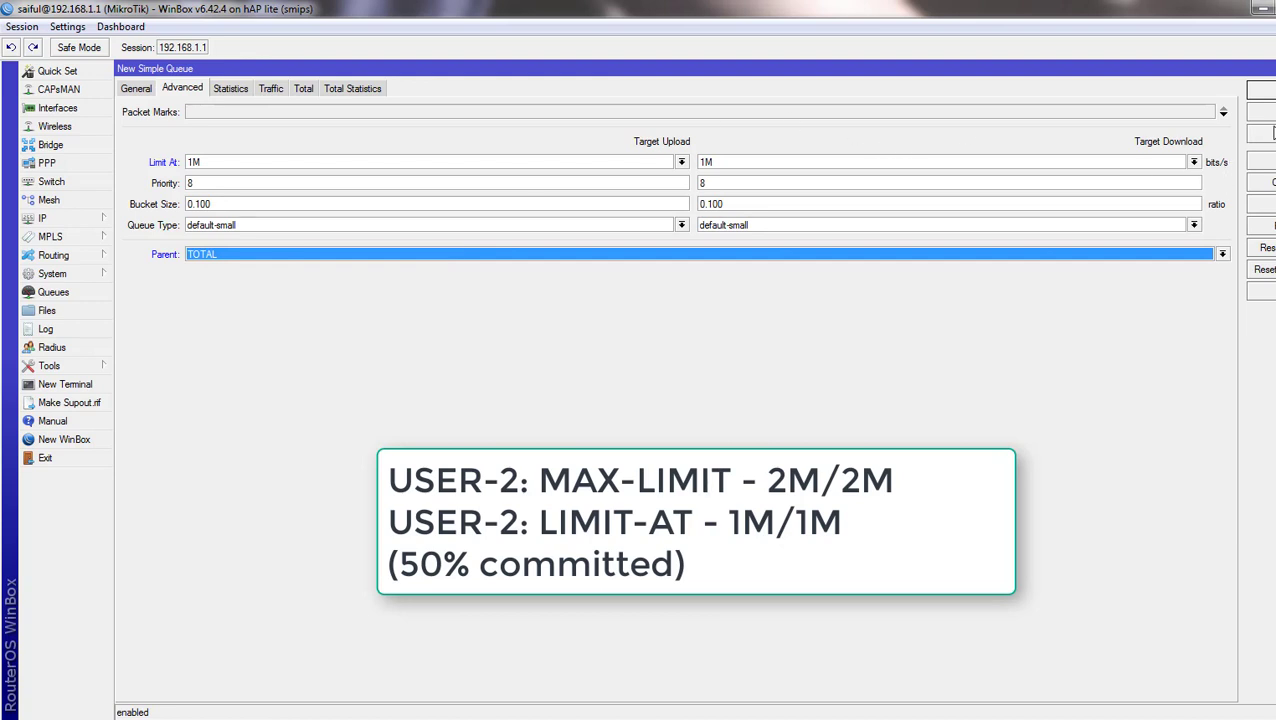
{"action": "left_click", "coordinate": [1271, 133]}
{"action": "left_click", "coordinate": [1271, 91]}
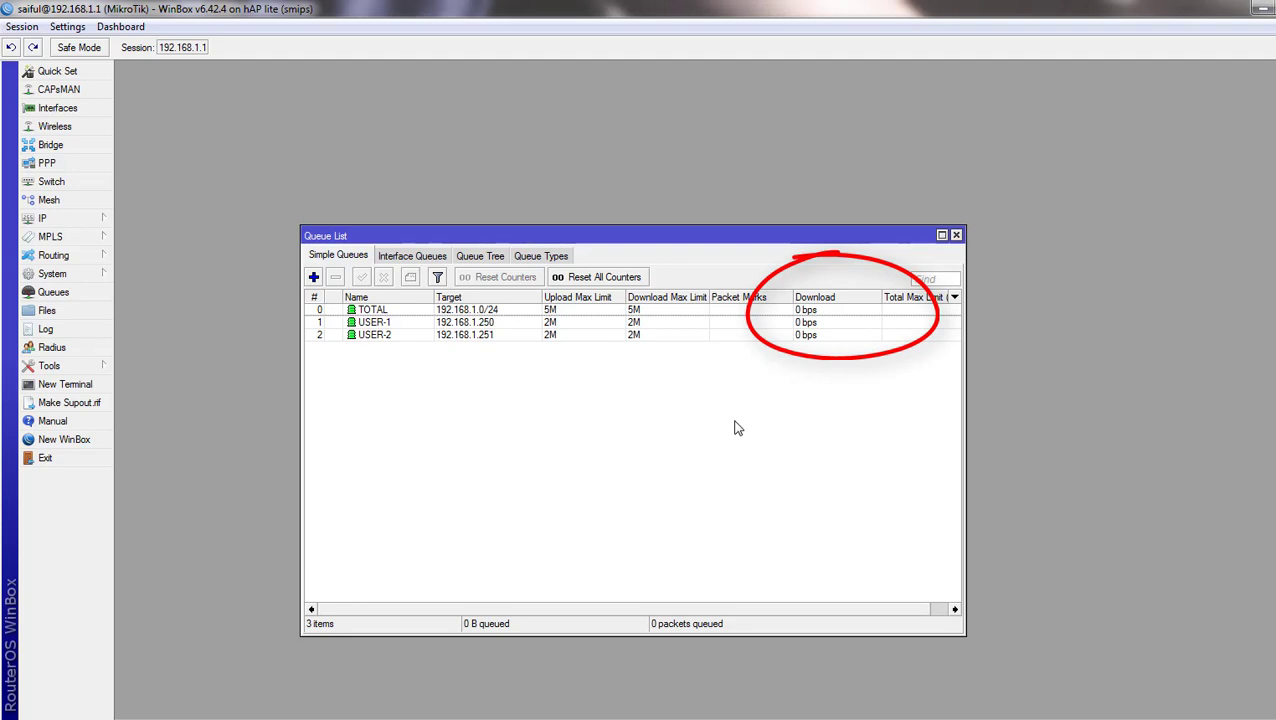
Change the existing USER-1 queue's parent to none and save the queue.
{"action": "left_click", "coordinate": [400, 324]}
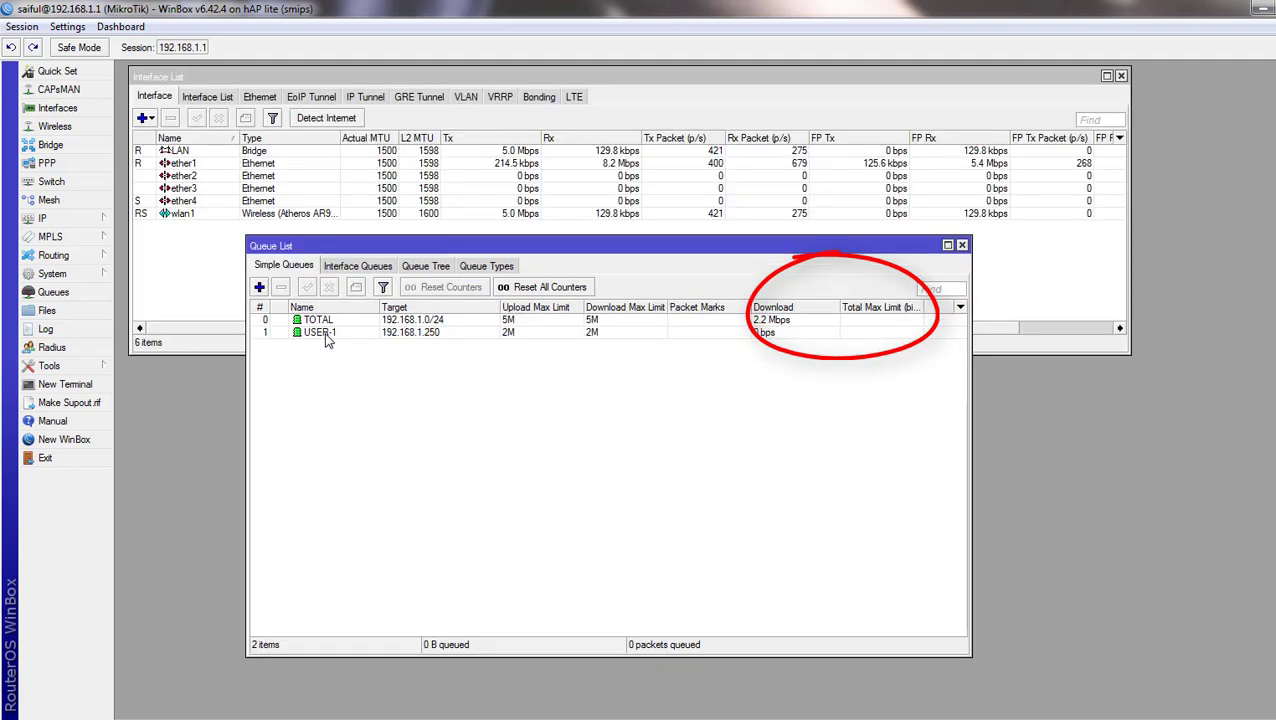
{"action": "left_click", "coordinate": [324, 334]}
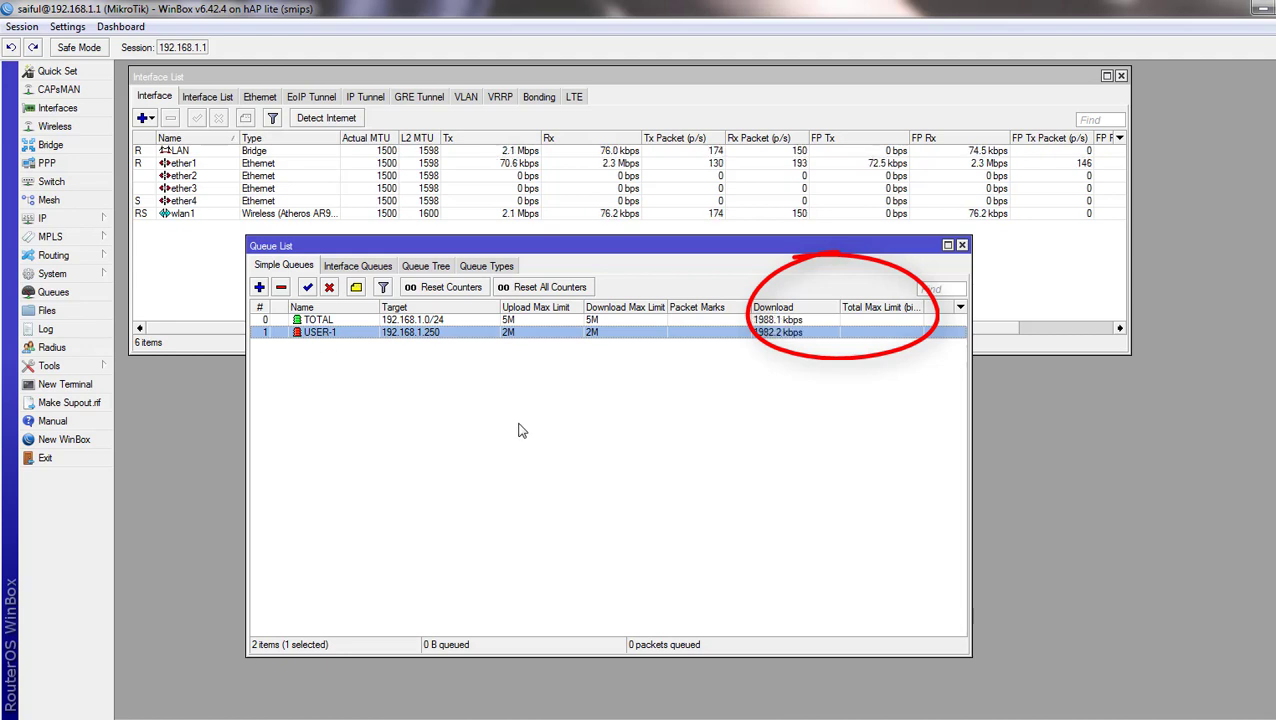
{"action": "double_click", "coordinate": [336, 337]}
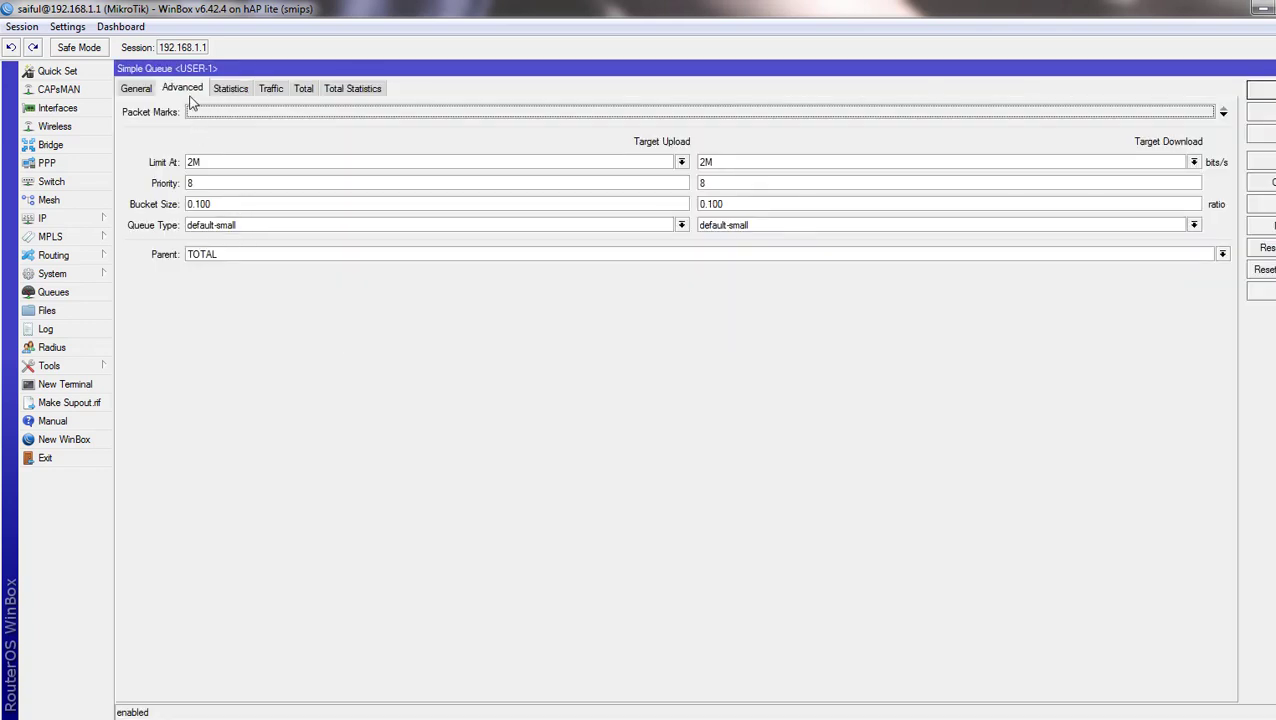
{"action": "left_click", "coordinate": [222, 258]}
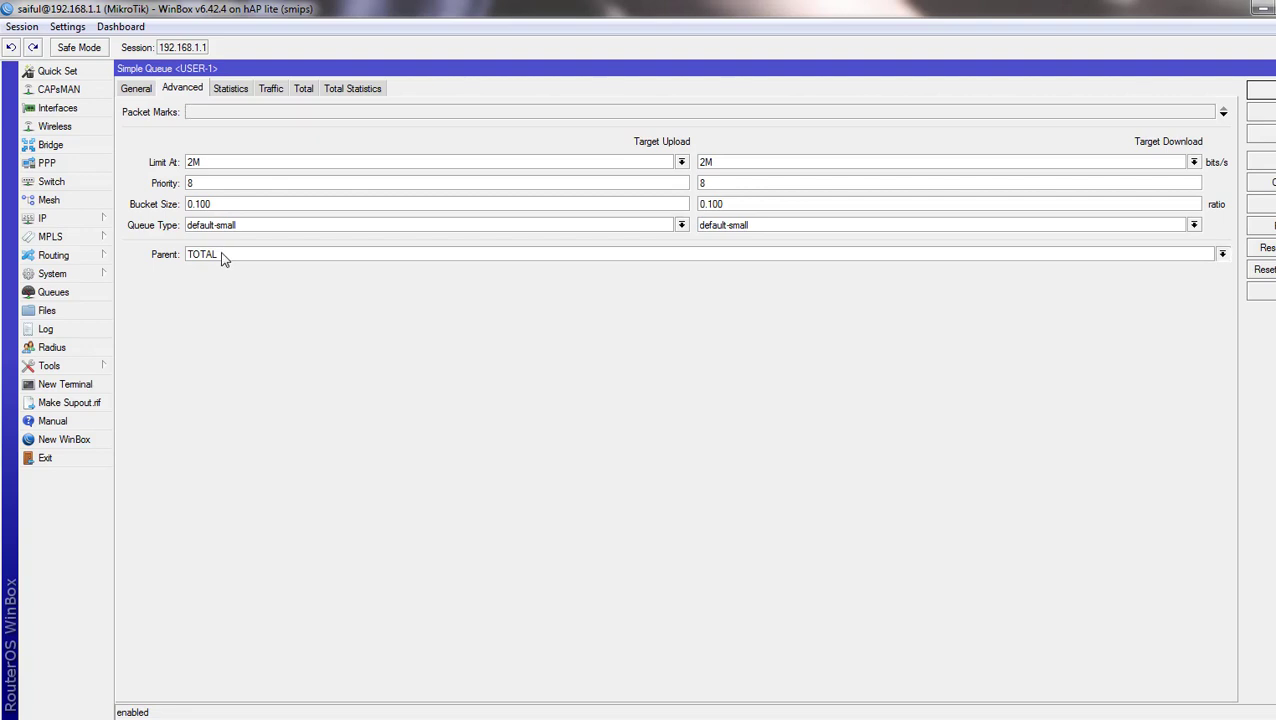
{"action": "left_click", "coordinate": [218, 290]}
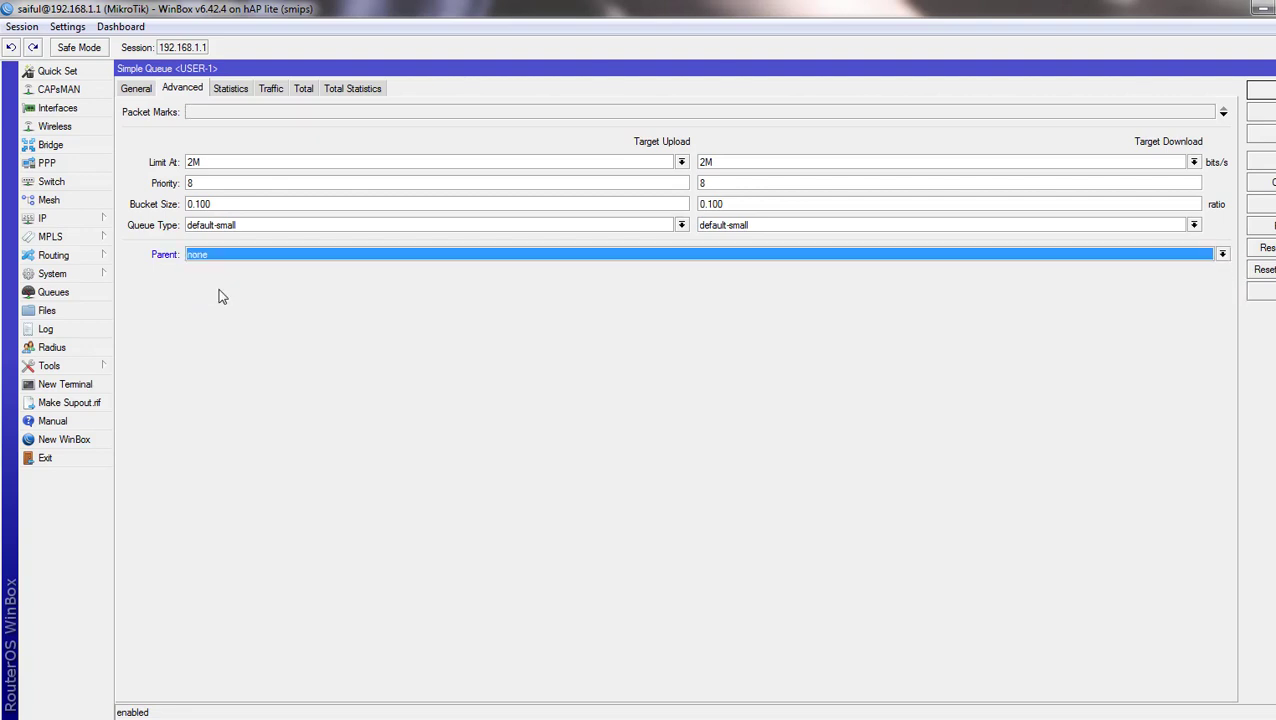
{"action": "left_click", "coordinate": [1266, 96]}
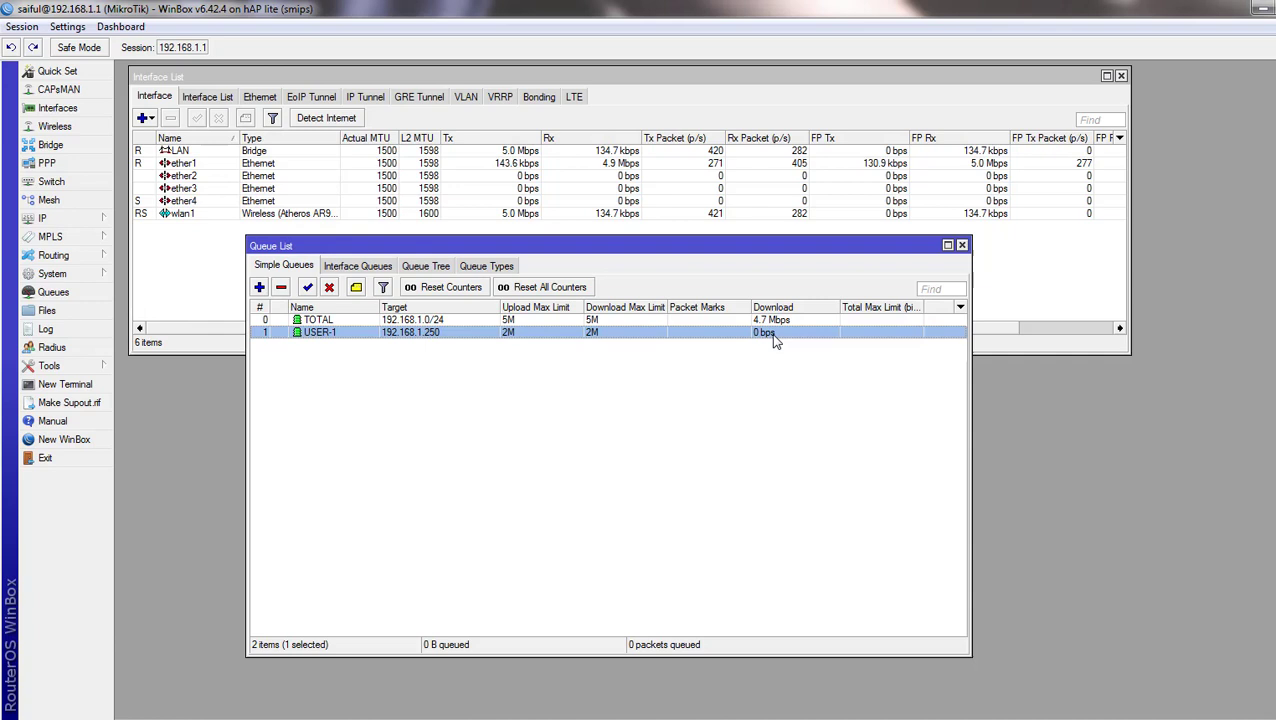
Move the USER-1 queue above TOTAL in the queue order, and return it below TOTAL.
{"action": "left_click", "coordinate": [575, 320]}
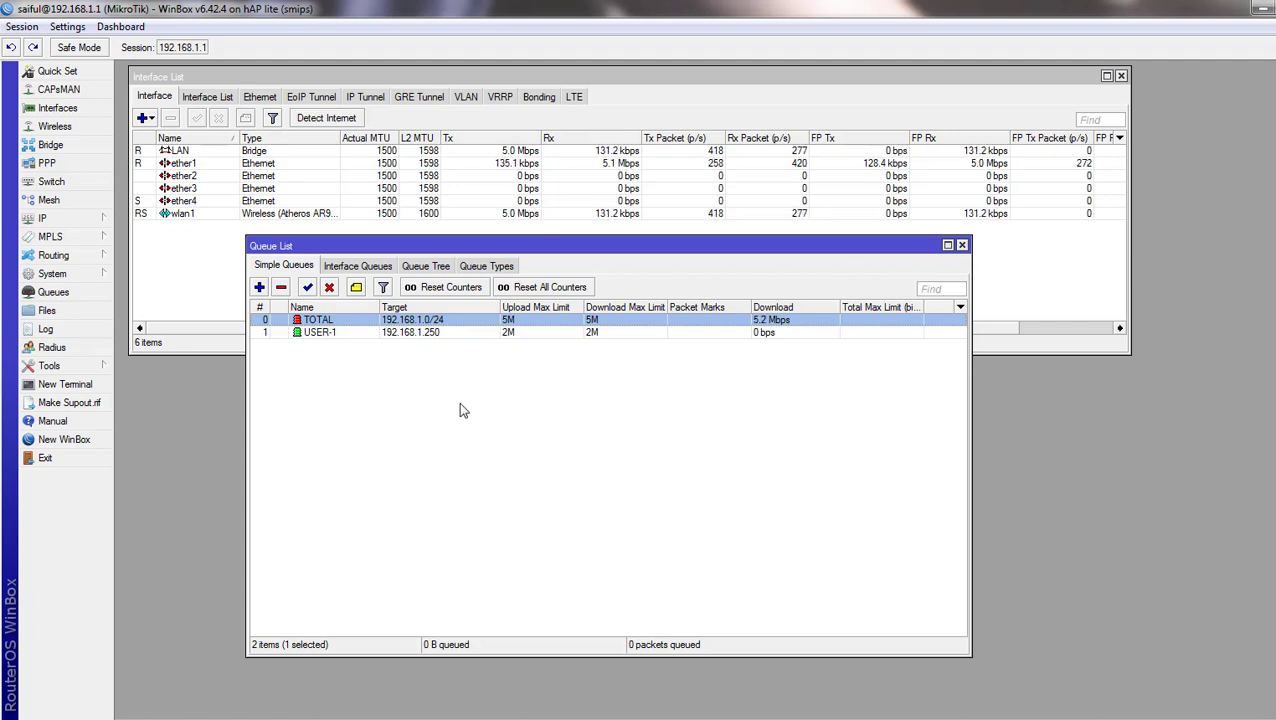
{"action": "left_click", "coordinate": [333, 333]}
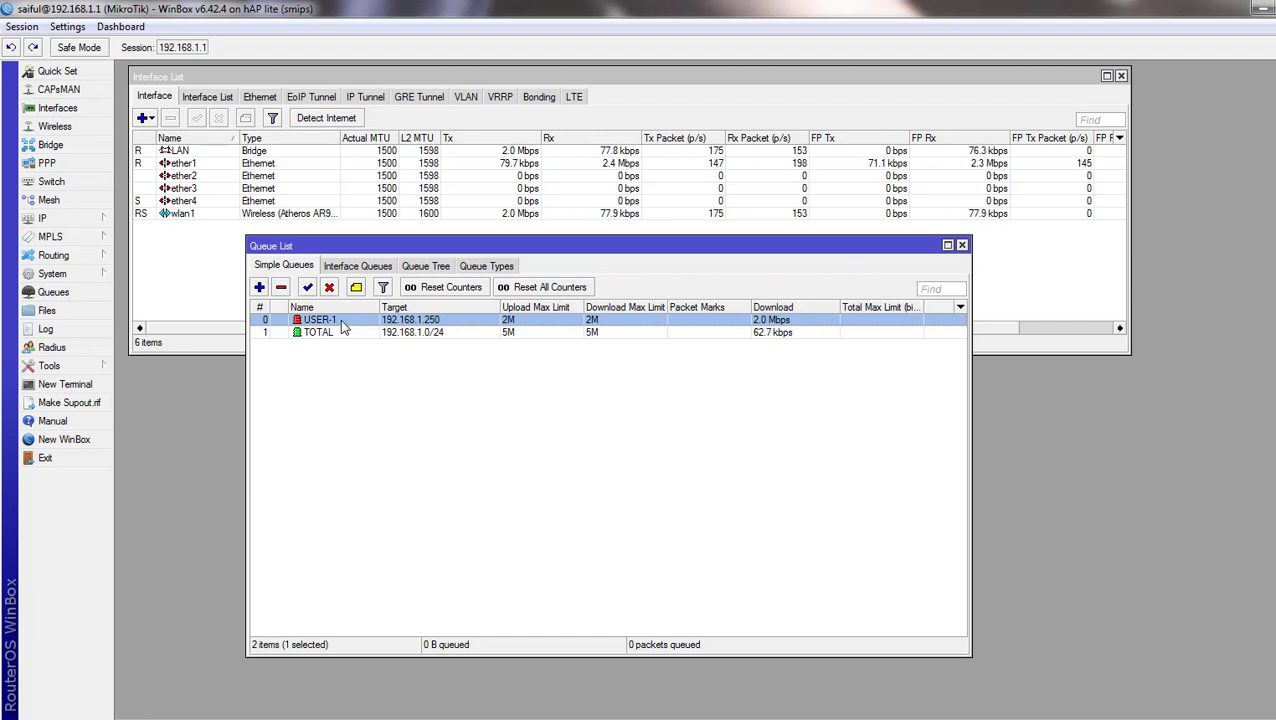
{"action": "left_click_drag", "start_coordinate": [341, 326], "coordinate": [340, 337]}
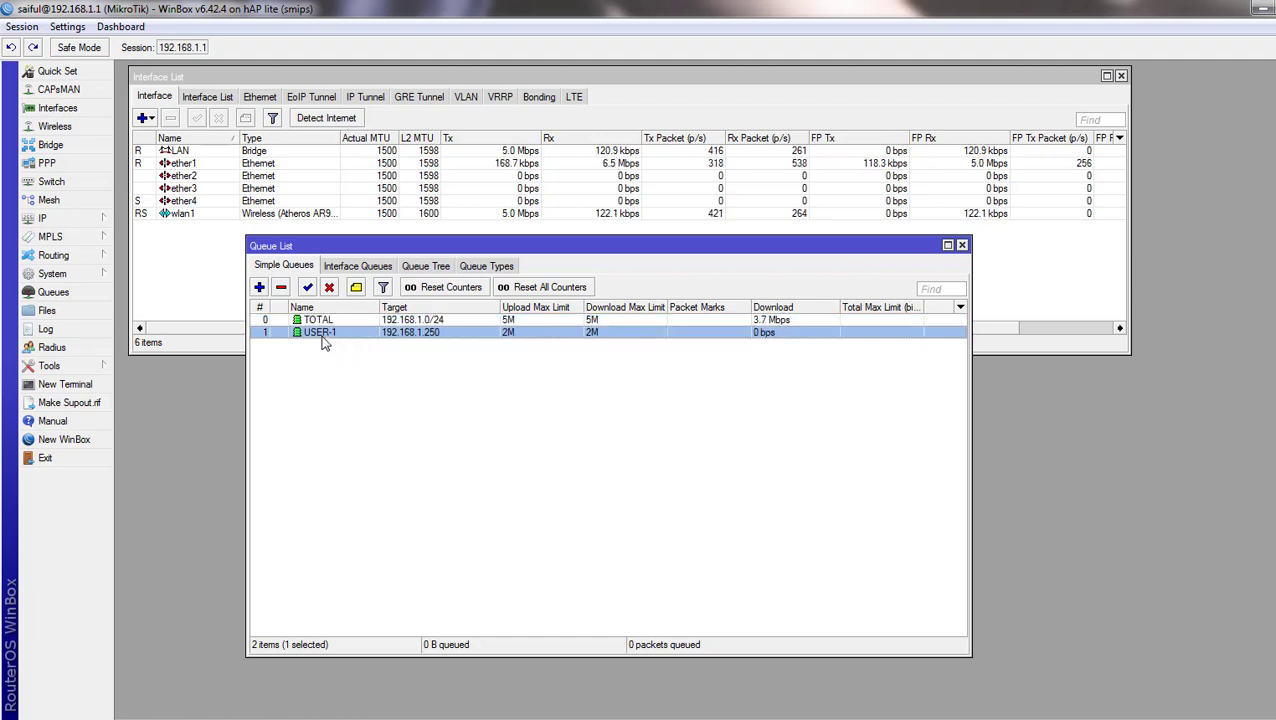
Set the USER-1 queue's parent back to TOTAL and save the queue.
{"action": "double_click", "coordinate": [320, 335]}
{"action": "left_click", "coordinate": [287, 258]}
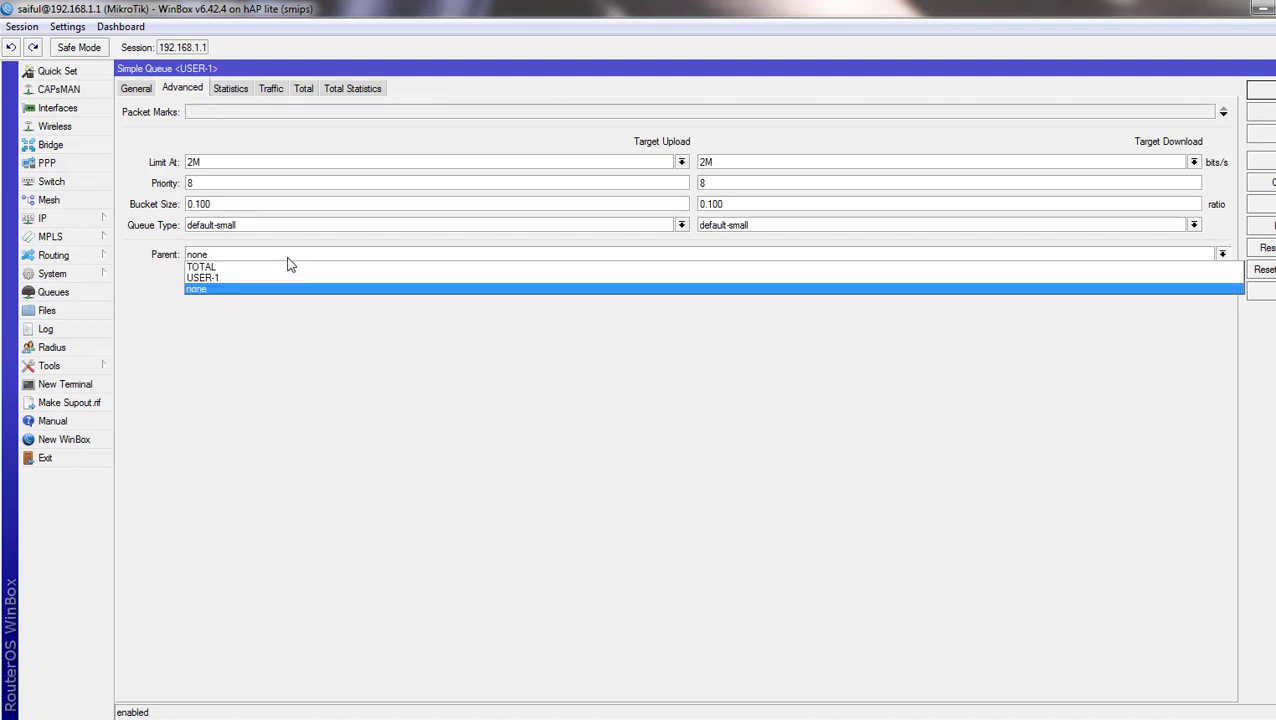
{"action": "left_click", "coordinate": [269, 269]}
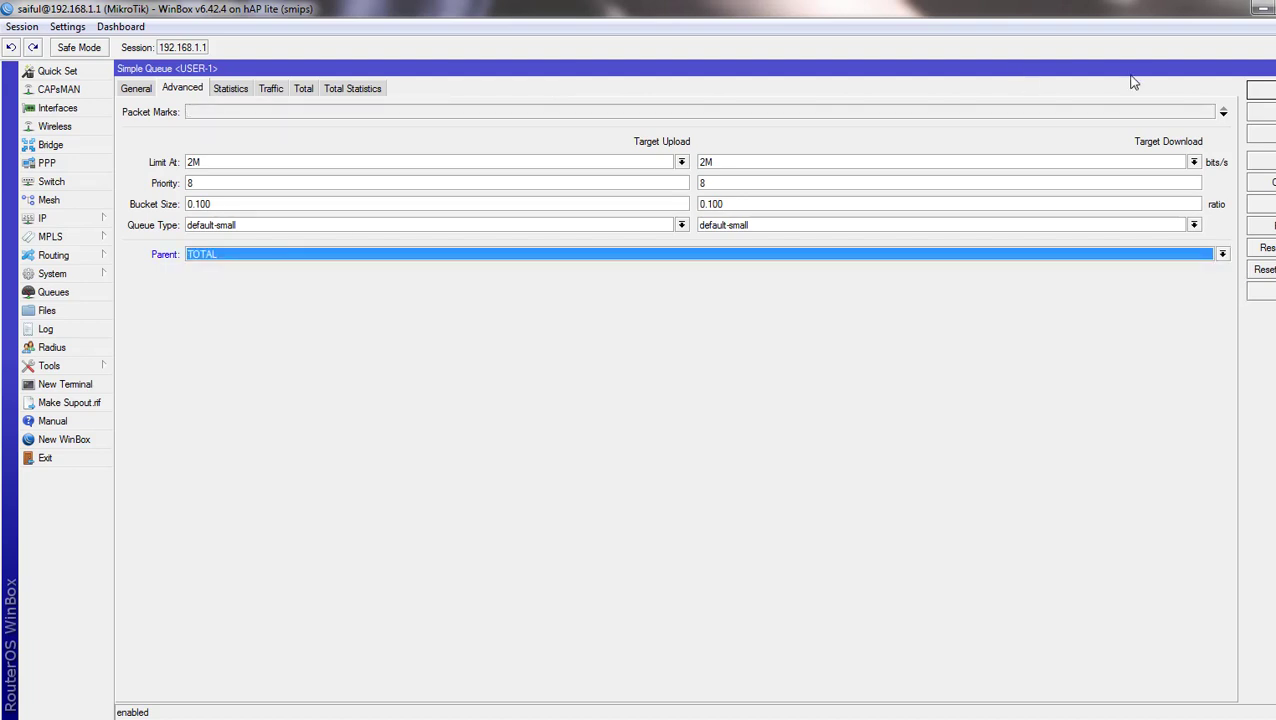
{"action": "left_click", "coordinate": [1261, 91]}
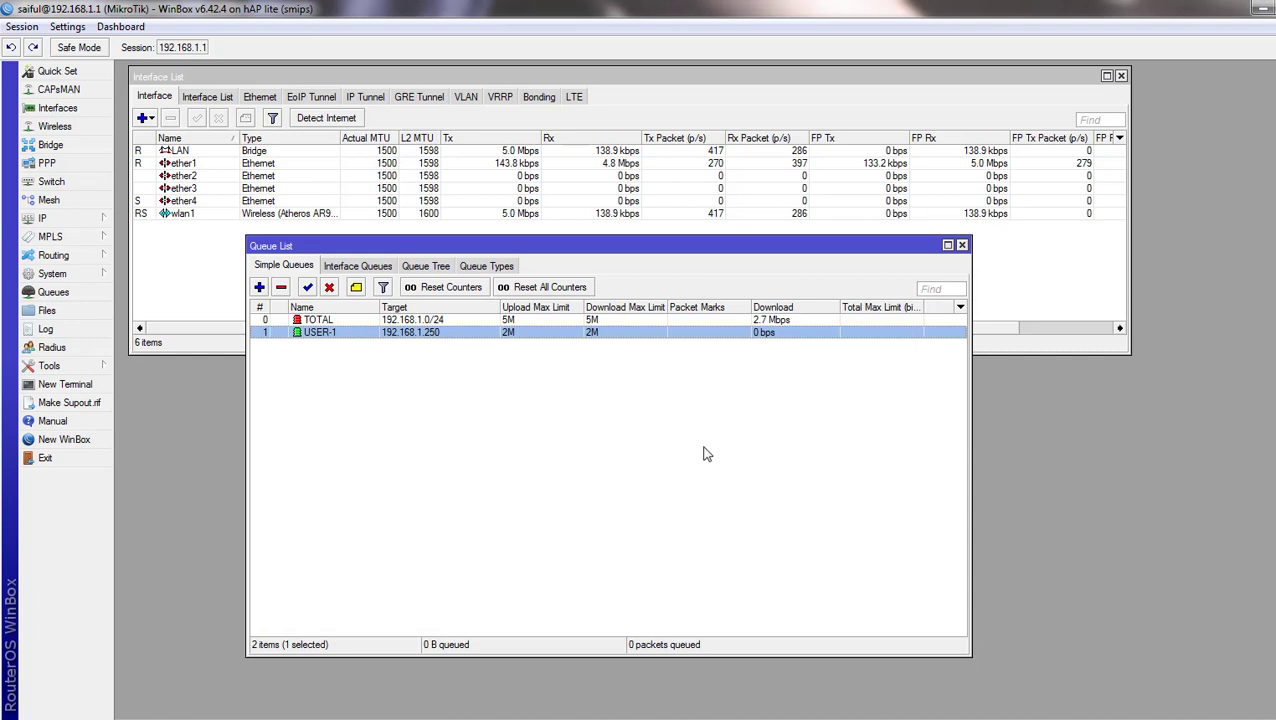